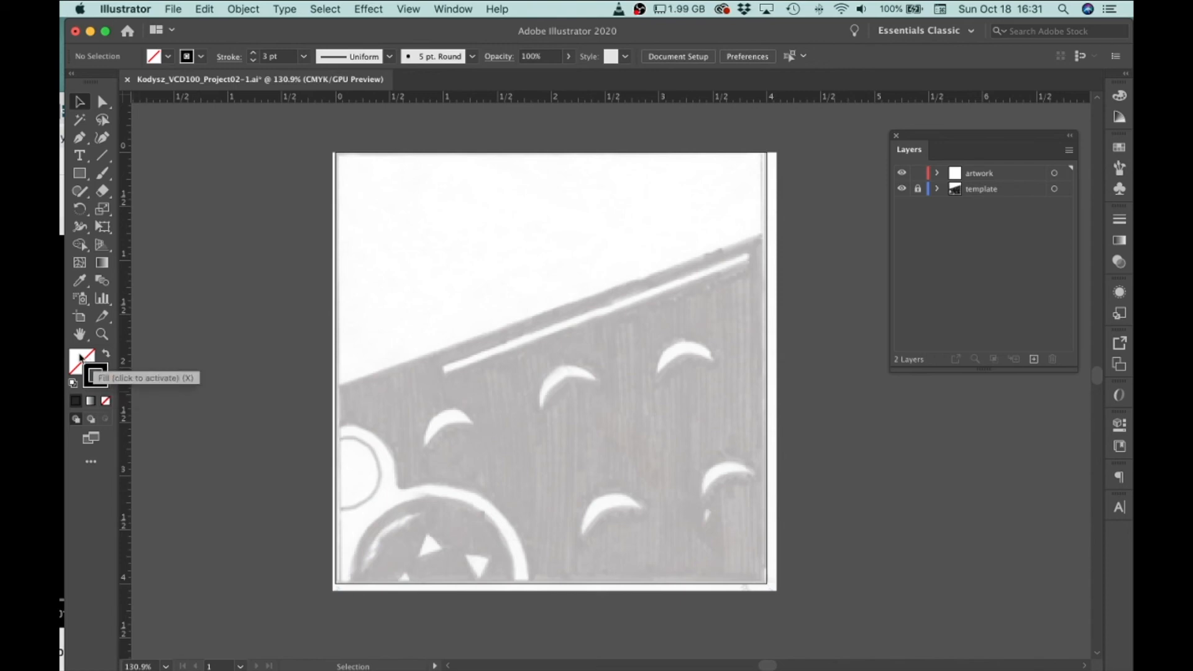
Step: Reset the fill and stroke to their defaults and set the fill to none, keeping the 1 pt black stroke
{"action": "left_click", "coordinate": [73, 387]}
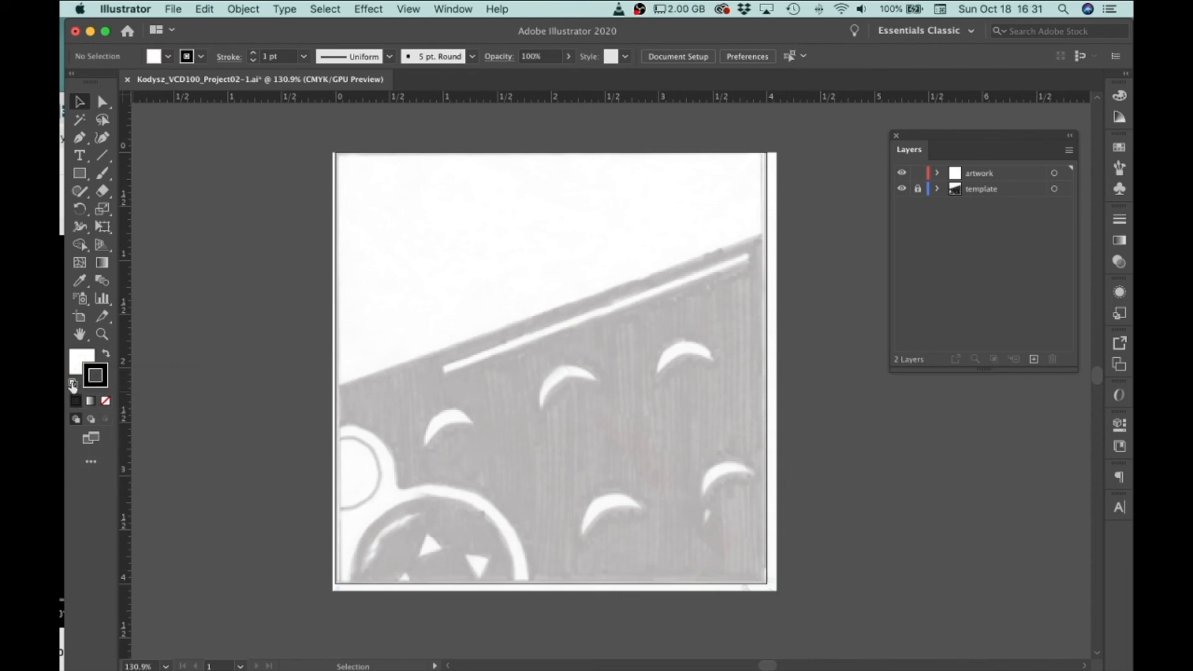
{"action": "left_click", "coordinate": [106, 353]}
{"action": "left_click", "coordinate": [107, 354]}
{"action": "left_click", "coordinate": [83, 359]}
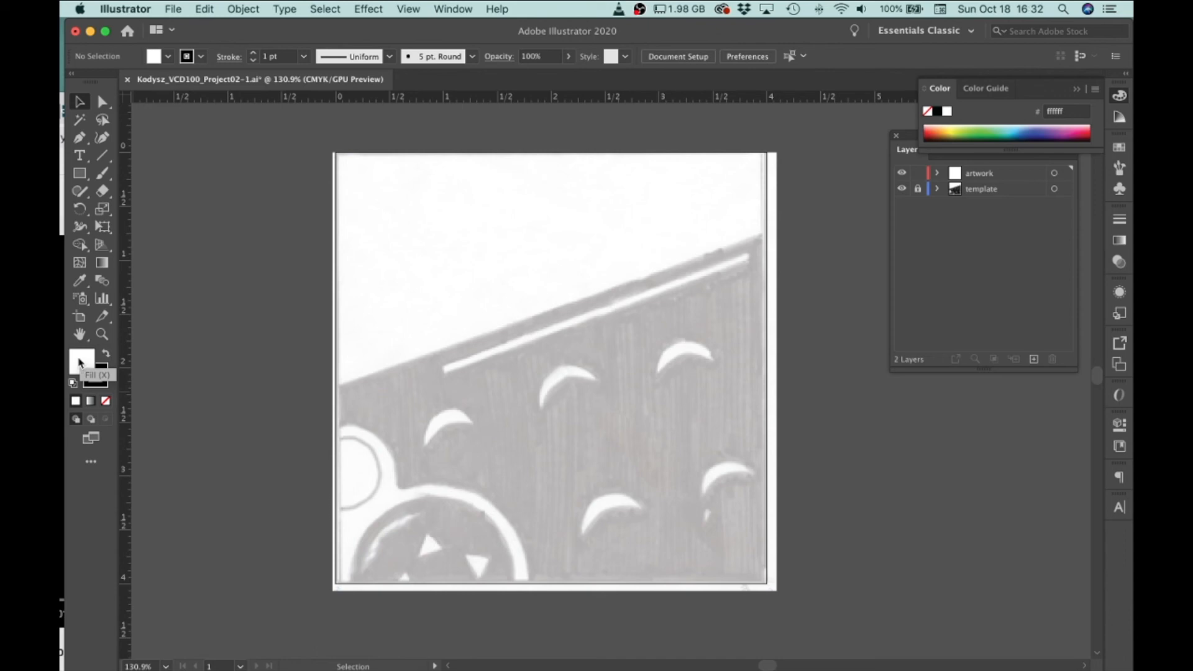
{"action": "left_click", "coordinate": [106, 402]}
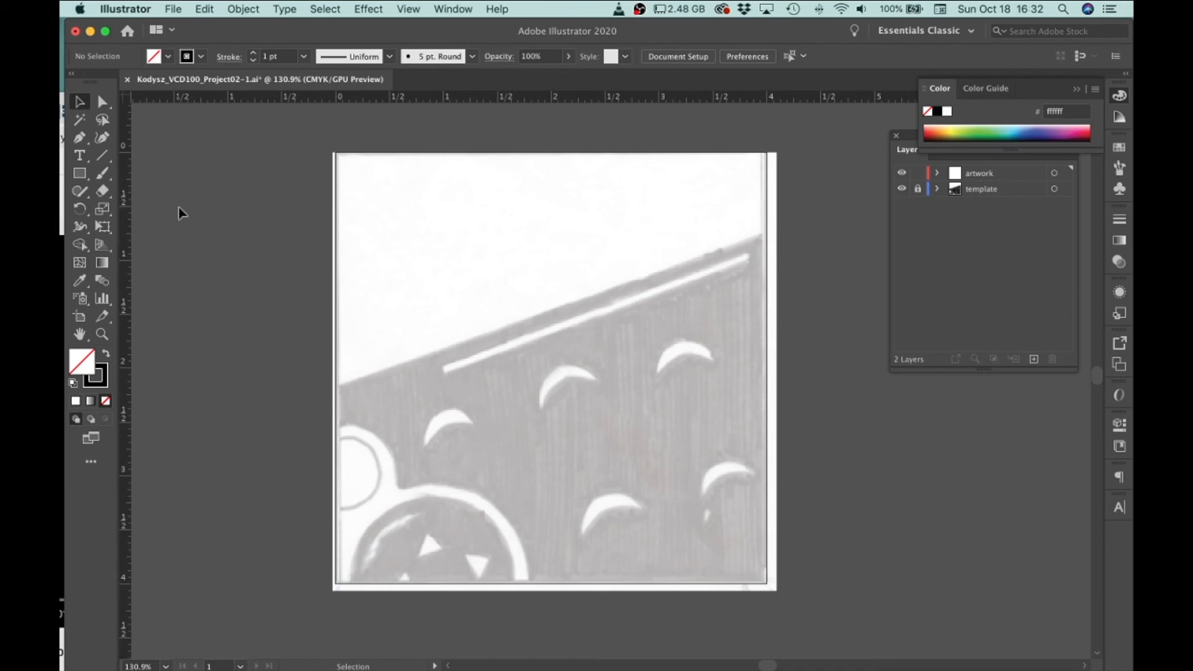
Step: Trace the large grey area as a closed Pen path, following its slanted upper edge and extending past the artboard on the other sides
{"action": "left_click", "coordinate": [84, 139]}
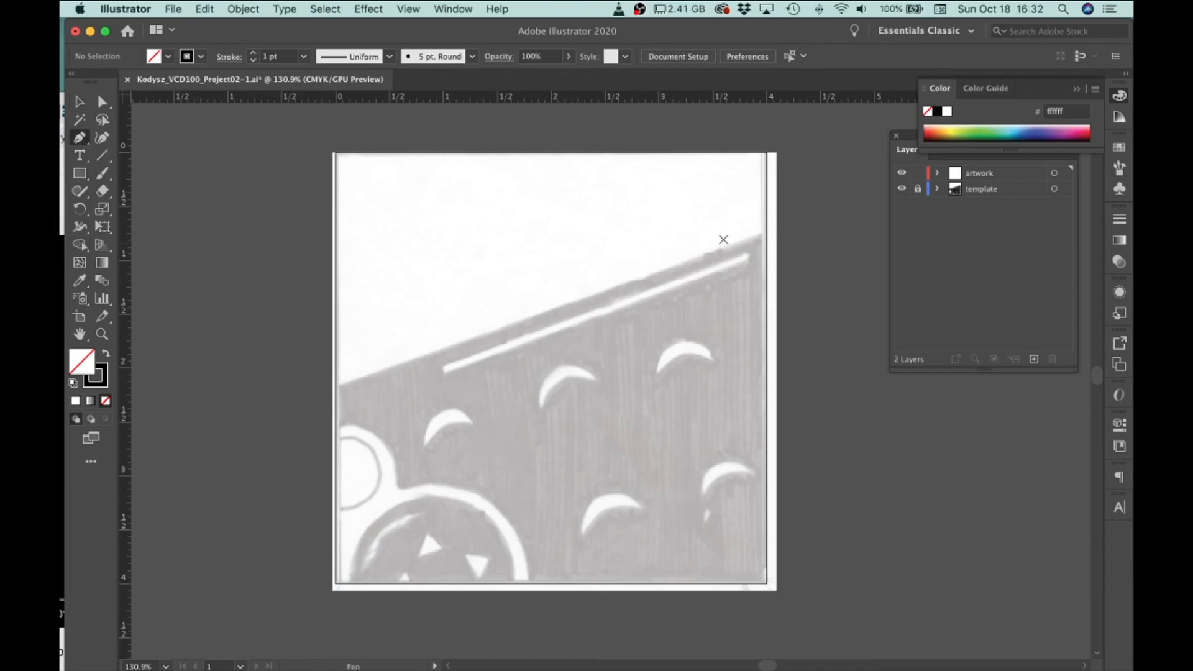
{"action": "left_click", "coordinate": [794, 220]}
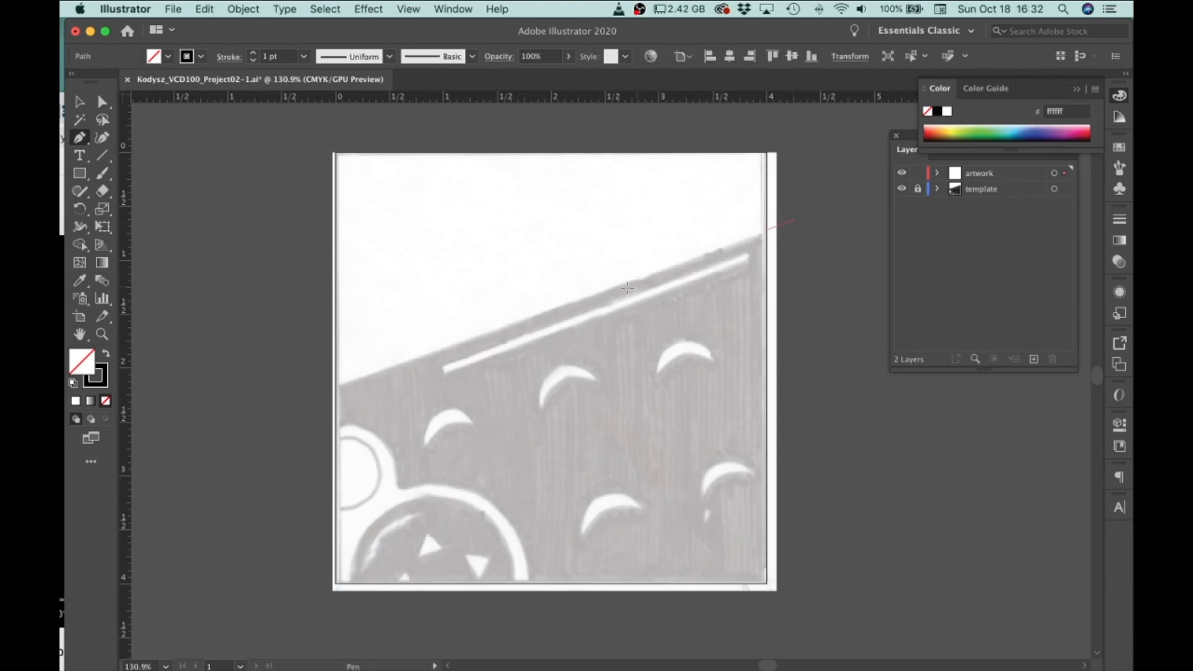
{"action": "left_click", "coordinate": [342, 383]}
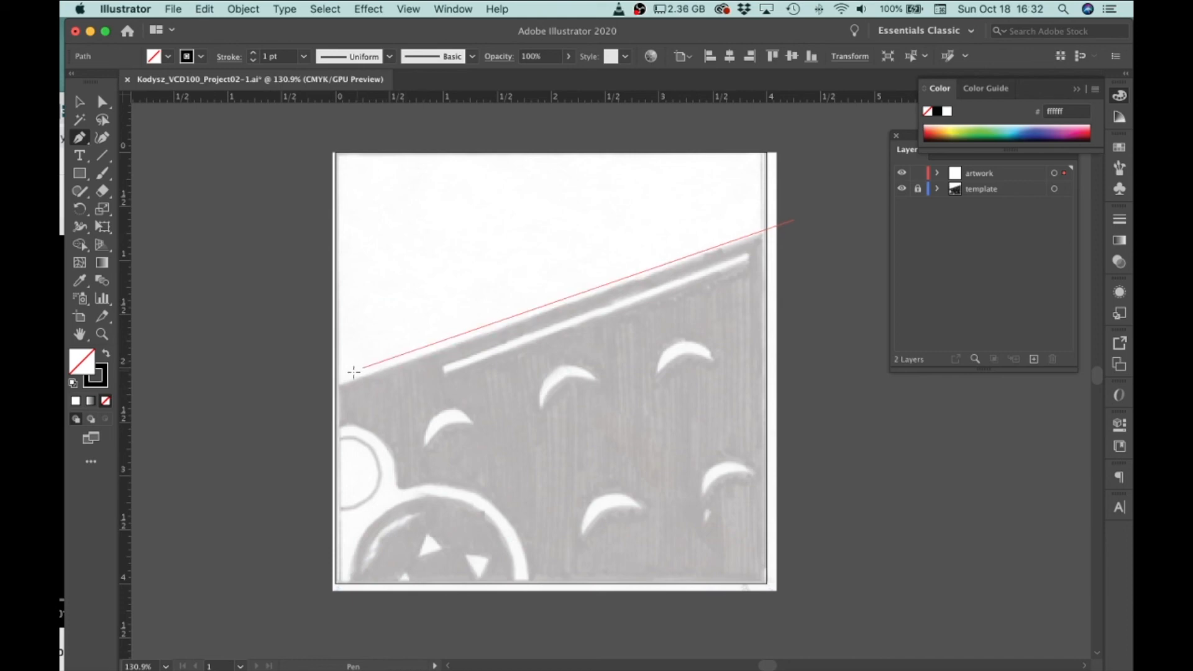
{"action": "left_click", "coordinate": [309, 395]}
{"action": "left_click", "coordinate": [308, 624]}
{"action": "left_click", "coordinate": [807, 611]}
{"action": "left_click", "coordinate": [795, 220]}
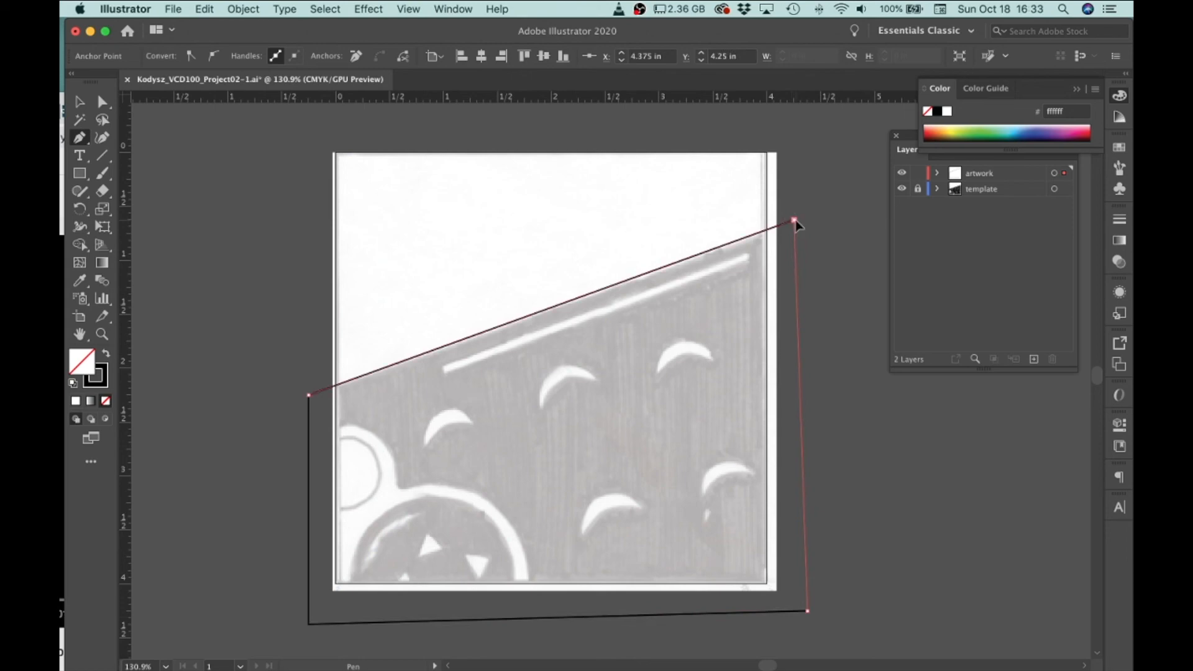
Step: Turn off Snap to Grid and trace the thin slanted white bar as a closed four-corner Pen path
{"action": "left_click", "coordinate": [401, 9]}
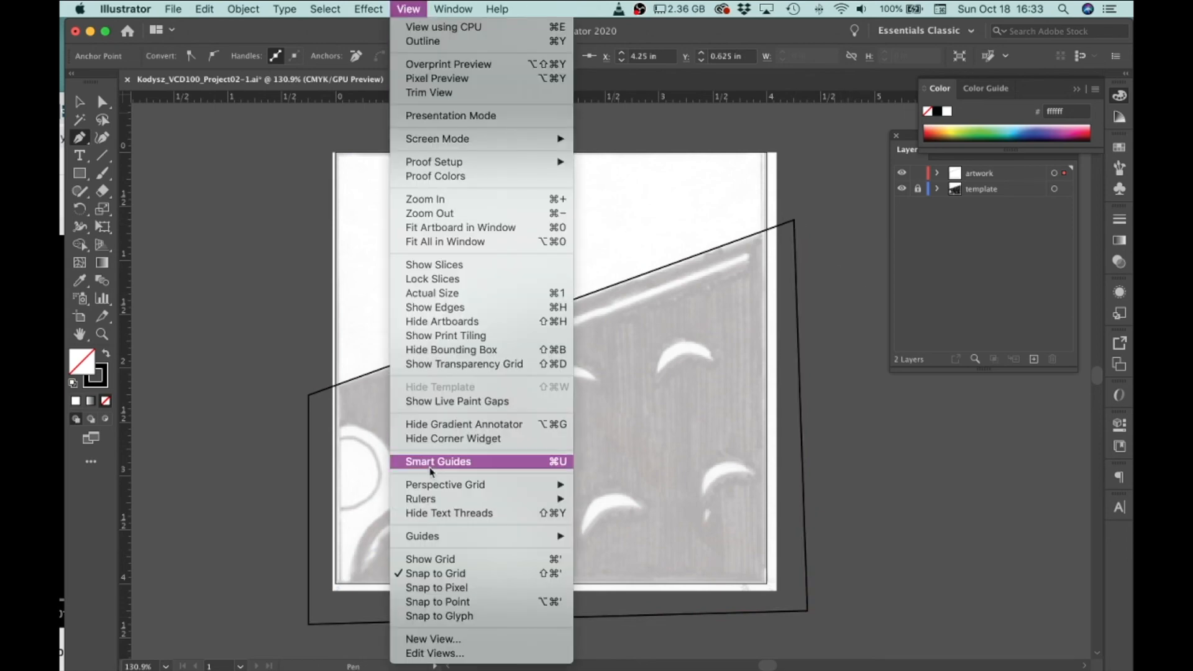
{"action": "left_click", "coordinate": [422, 575]}
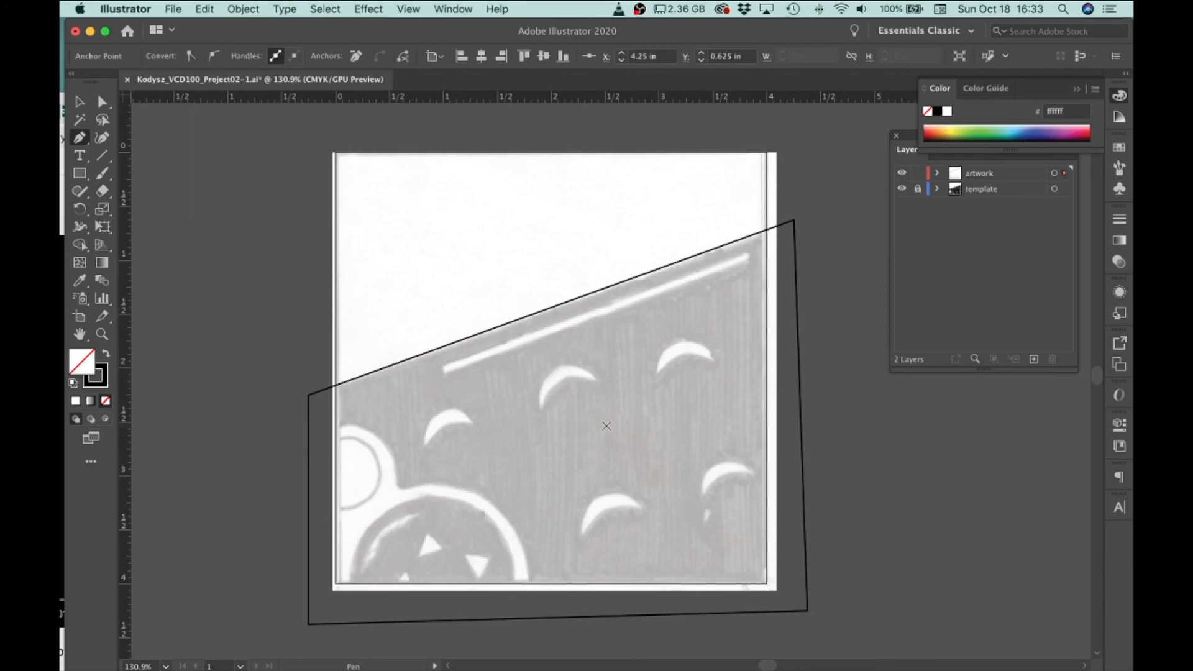
{"action": "scroll", "coordinate": [607, 426], "scroll_direction": "down", "scroll_amount": 3}
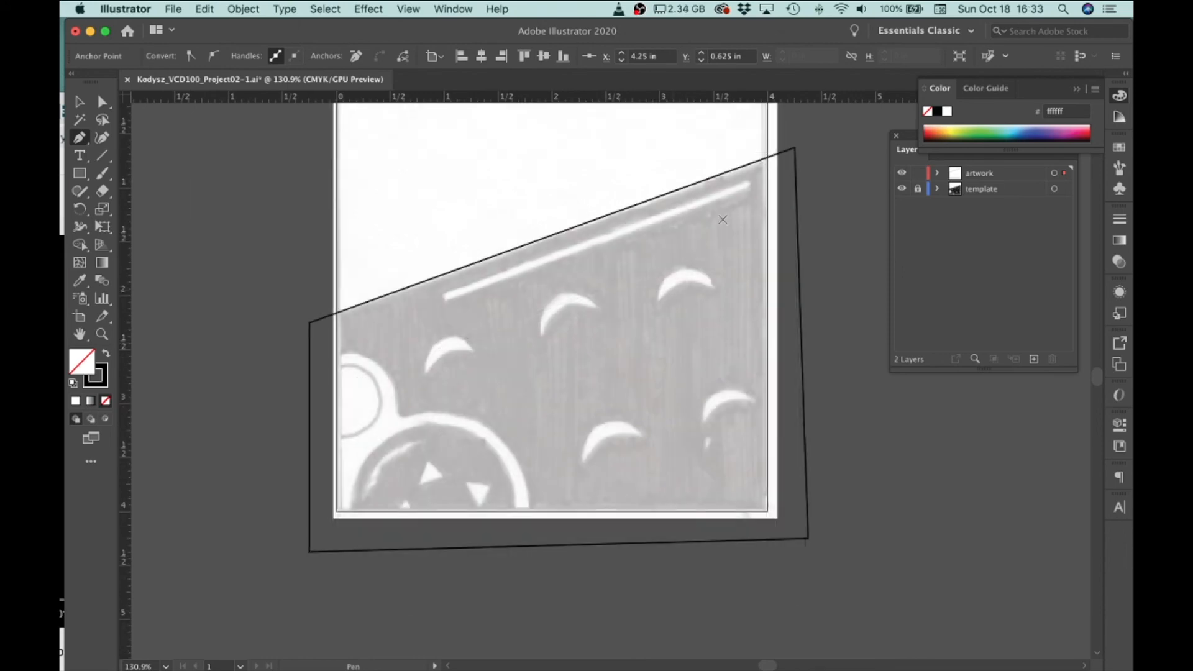
{"action": "left_click", "coordinate": [749, 179]}
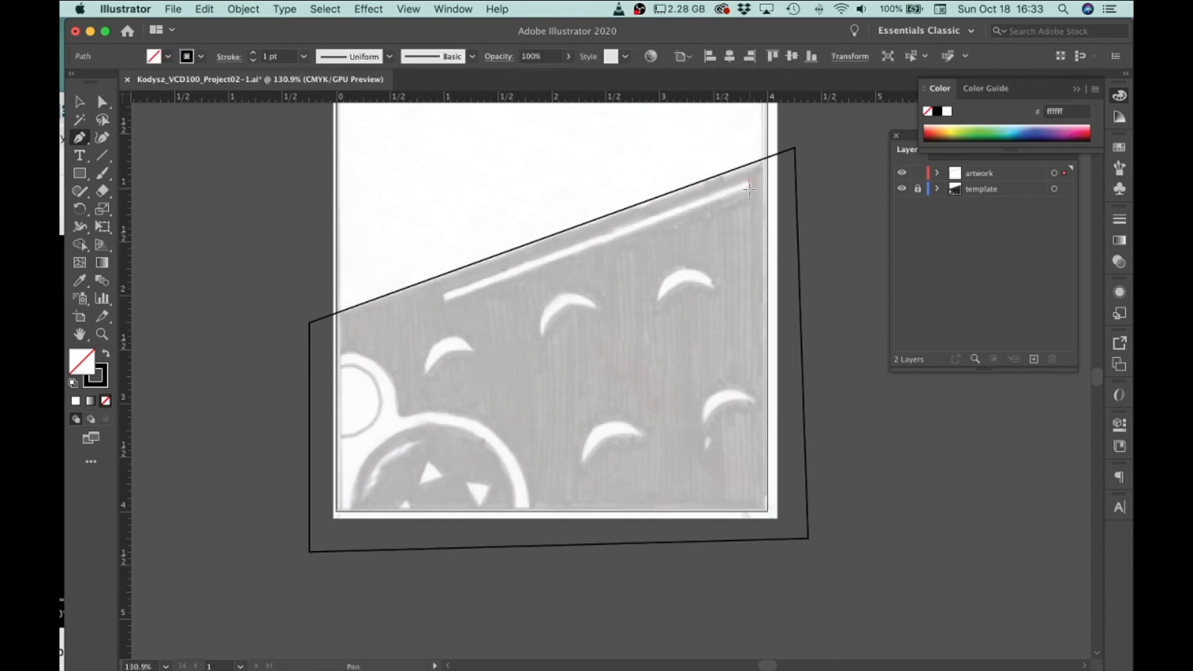
{"action": "left_click", "coordinate": [749, 190]}
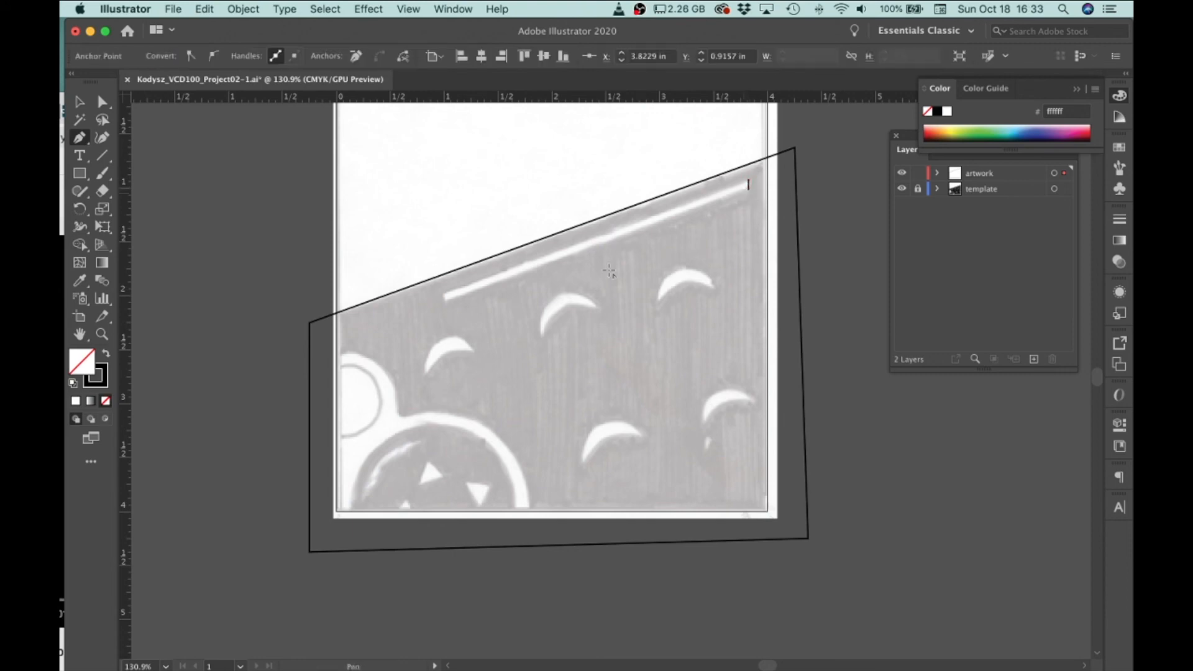
{"action": "left_click", "coordinate": [445, 301]}
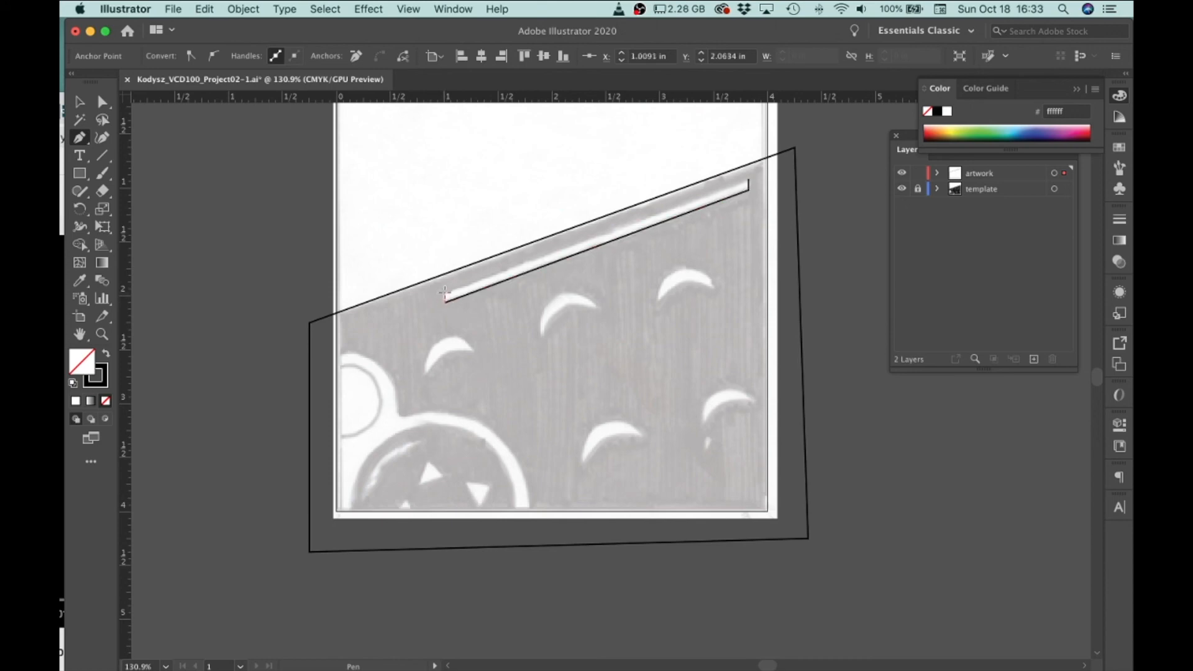
{"action": "left_click", "coordinate": [445, 292]}
{"action": "left_click_drag", "start_coordinate": [481, 277], "coordinate": [553, 312]}
{"action": "left_click_drag", "start_coordinate": [644, 280], "coordinate": [593, 292]}
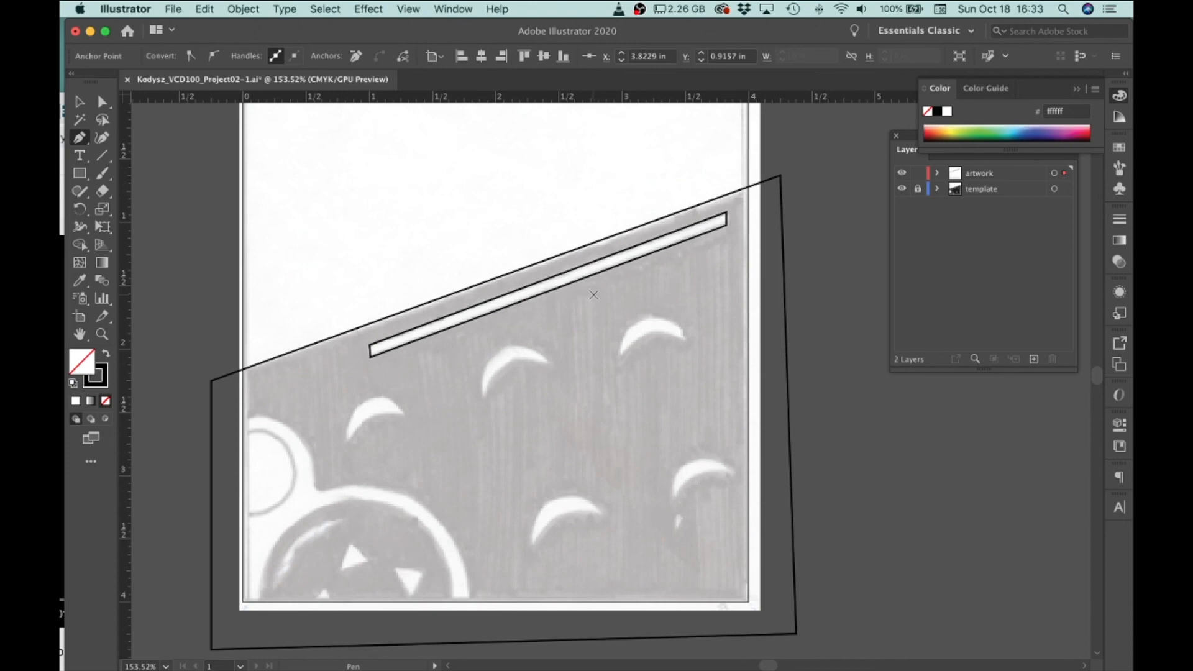
Step: Deselect everything and draw a closed freeform curved shape with the Pen tool in the blank area above the slanted edge
{"action": "left_click", "coordinate": [80, 102]}
{"action": "left_click", "coordinate": [177, 186]}
{"action": "left_click", "coordinate": [80, 137]}
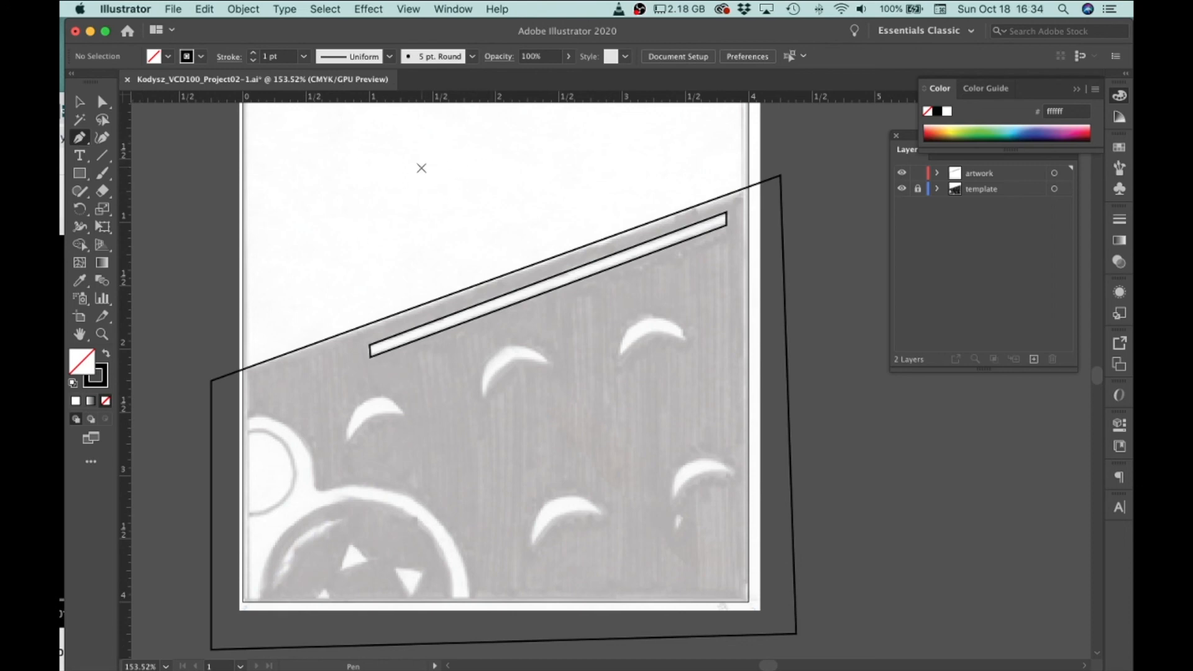
{"action": "left_click_drag", "start_coordinate": [421, 166], "coordinate": [517, 174]}
{"action": "left_click_drag", "start_coordinate": [452, 231], "coordinate": [418, 229]}
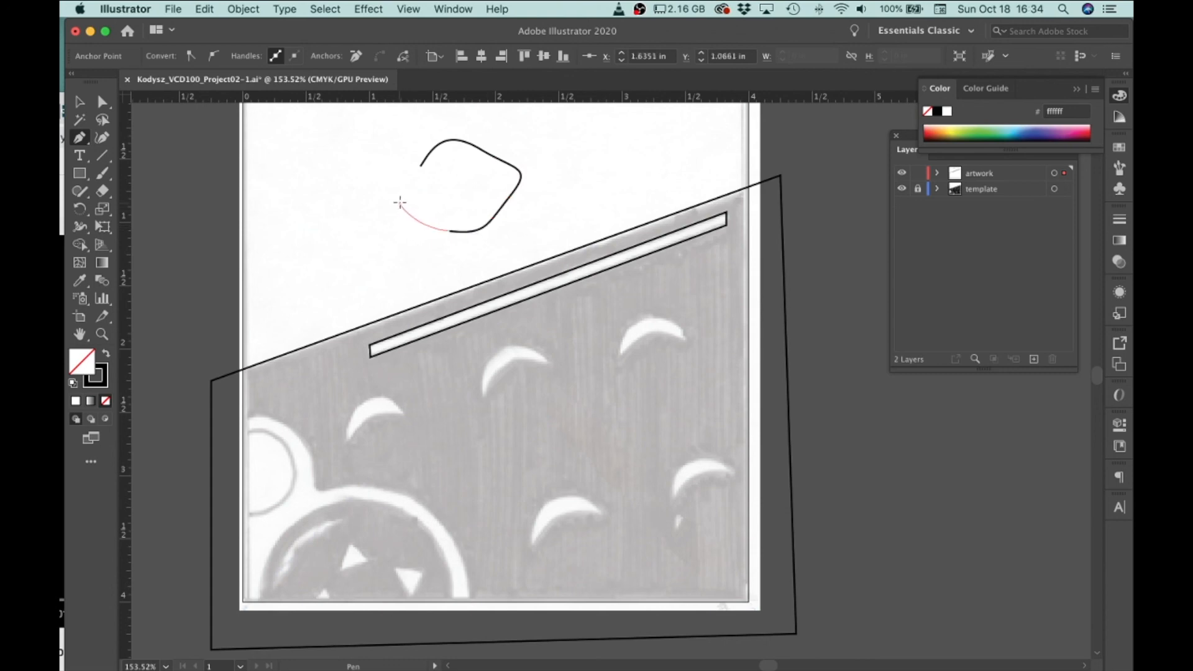
{"action": "left_click_drag", "start_coordinate": [403, 211], "coordinate": [405, 132]}
{"action": "left_click", "coordinate": [405, 132], "text": "super"}
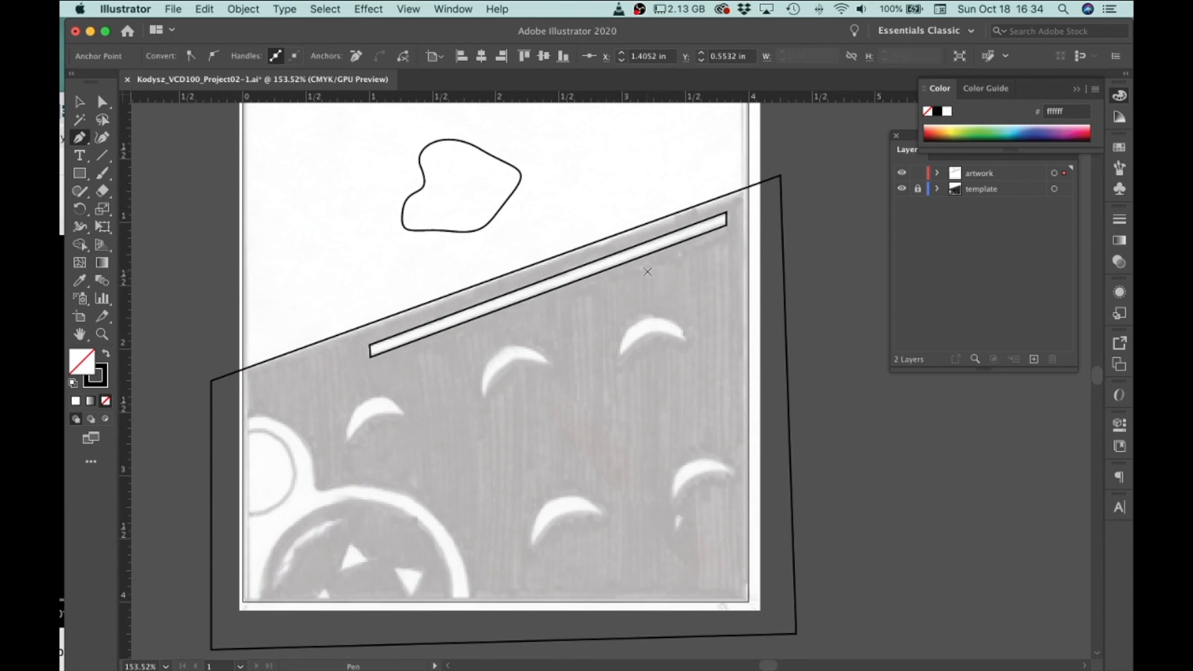
Step: Draw a closed straight-edged polygon with the Pen tool beside the curved practice shape
{"action": "left_click", "coordinate": [566, 137]}
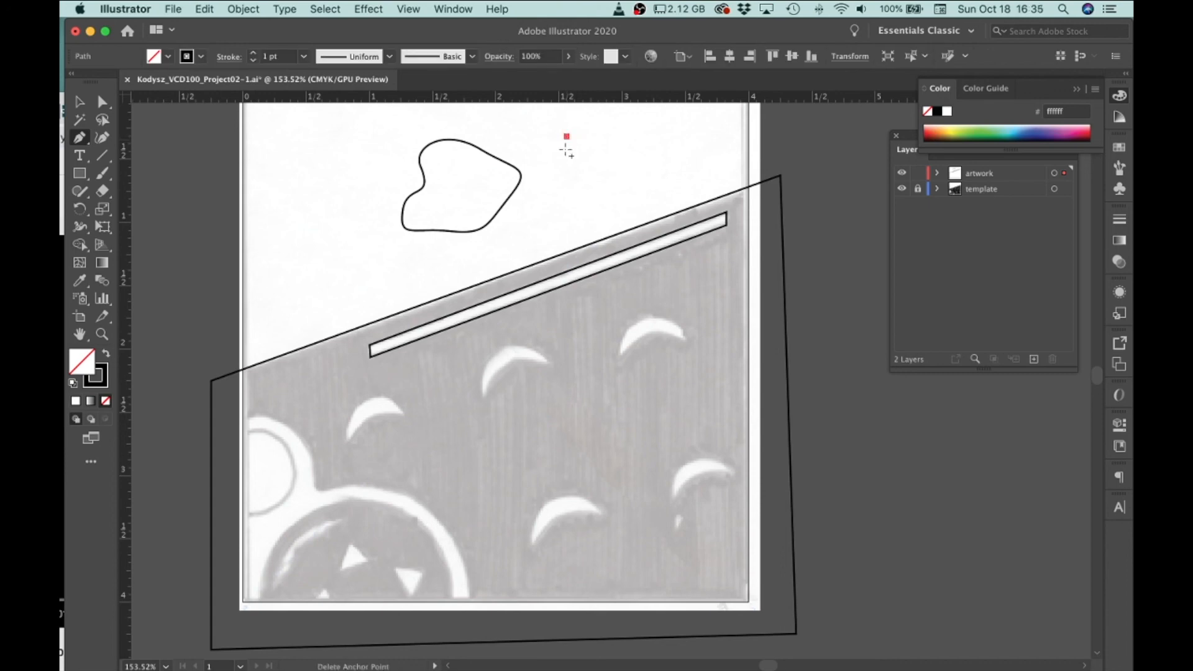
{"action": "left_click", "coordinate": [565, 167]}
{"action": "left_click", "coordinate": [565, 199]}
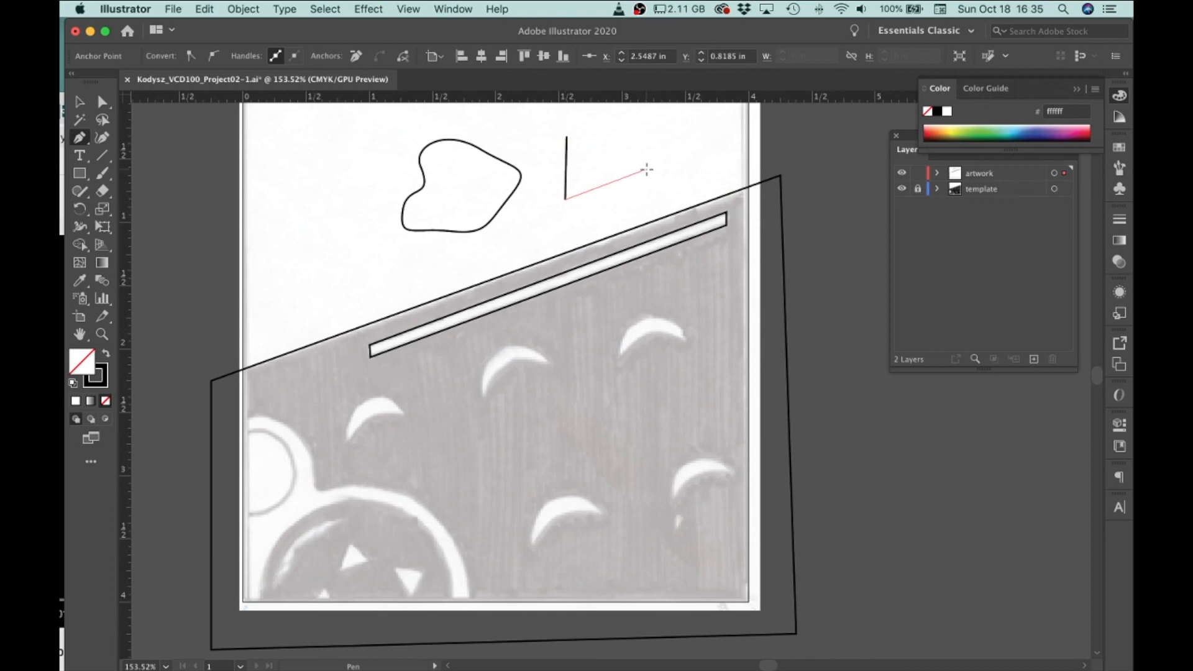
{"action": "left_click", "coordinate": [646, 169]}
{"action": "left_click", "coordinate": [670, 135]}
{"action": "left_click", "coordinate": [640, 123]}
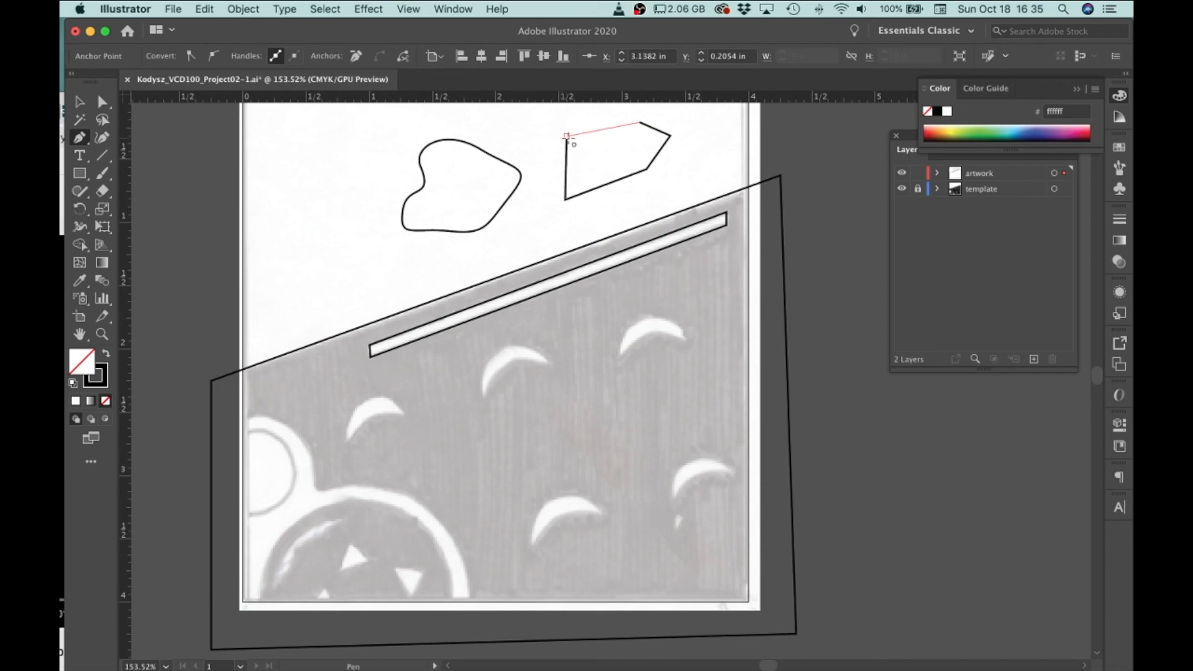
{"action": "left_click", "coordinate": [567, 136]}
Step: Delete the curved and straight-edged practice shapes from the blank area
{"action": "left_click", "coordinate": [79, 101]}
{"action": "left_click_drag", "start_coordinate": [337, 132], "coordinate": [599, 181]}
{"action": "key", "text": "Delete"}
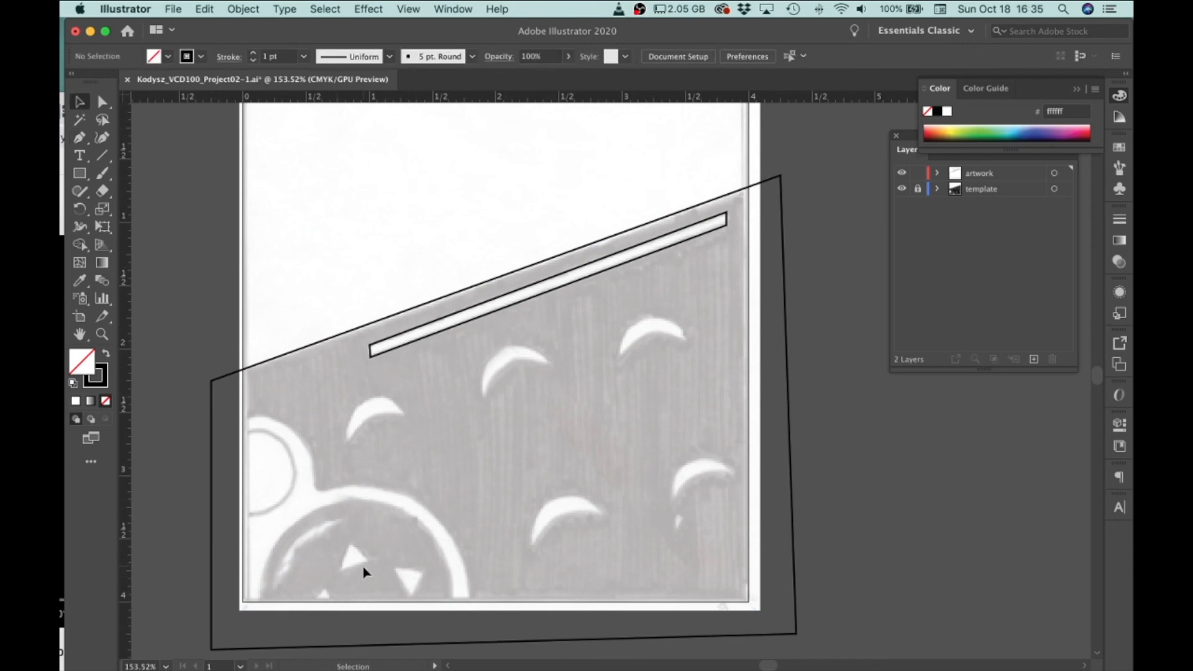
Step: Trace the upper white triangle inside the large circle as a closed Pen path
{"action": "left_click_drag", "start_coordinate": [339, 593], "coordinate": [422, 501]}
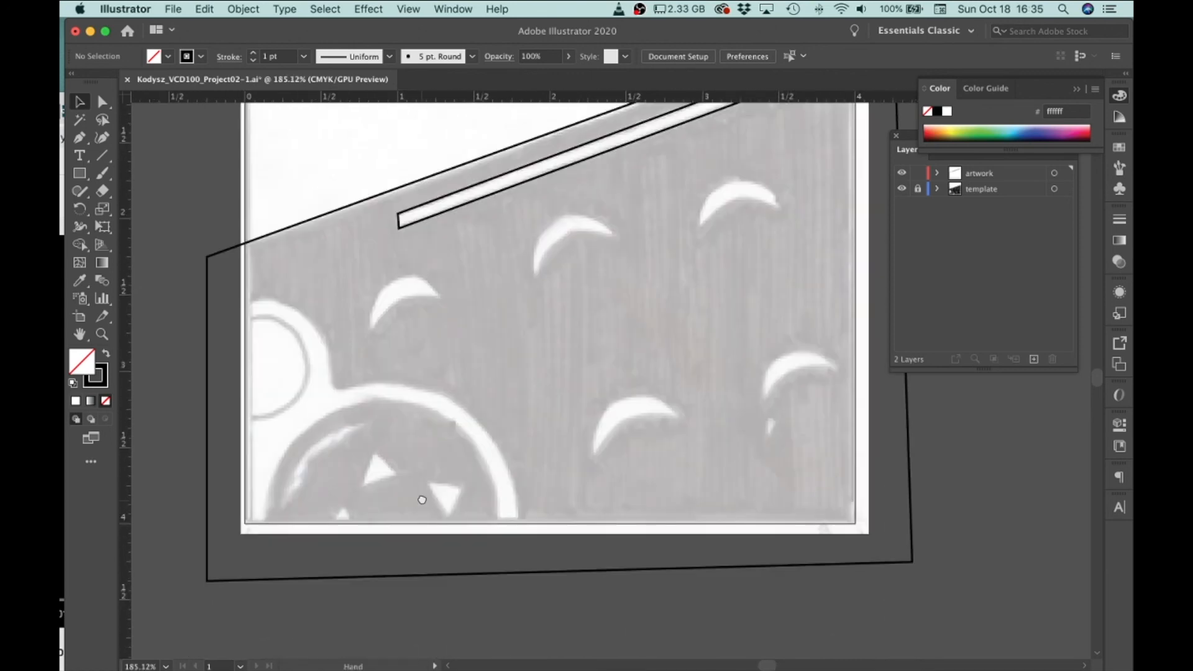
{"action": "left_click", "coordinate": [79, 137]}
{"action": "left_click", "coordinate": [376, 453]}
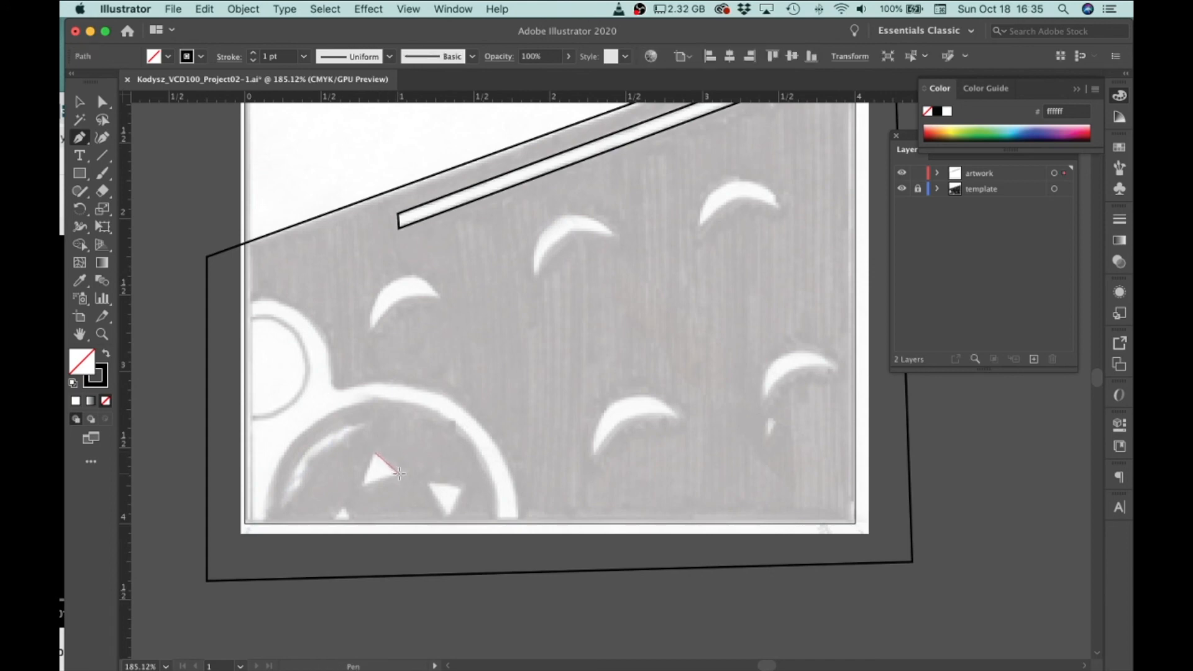
{"action": "left_click", "coordinate": [399, 473]}
{"action": "left_click", "coordinate": [363, 488]}
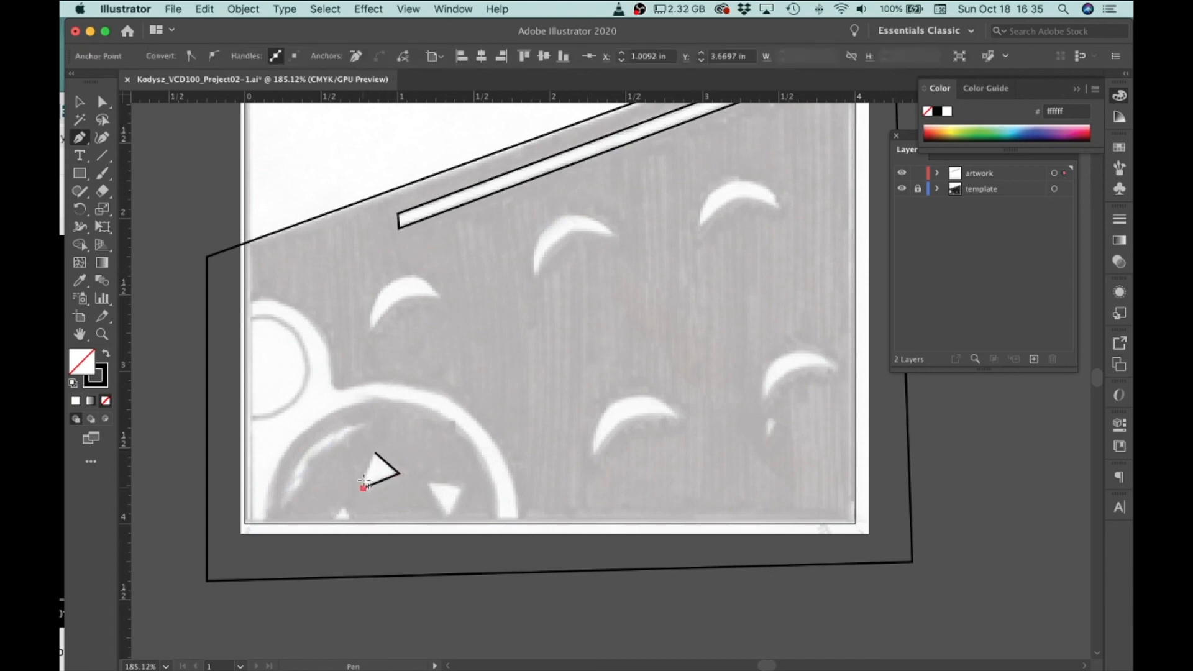
{"action": "left_click", "coordinate": [376, 453]}
Step: Trace the downward-pointing white triangle inside the large circle as a closed Pen path
{"action": "left_click", "coordinate": [426, 483]}
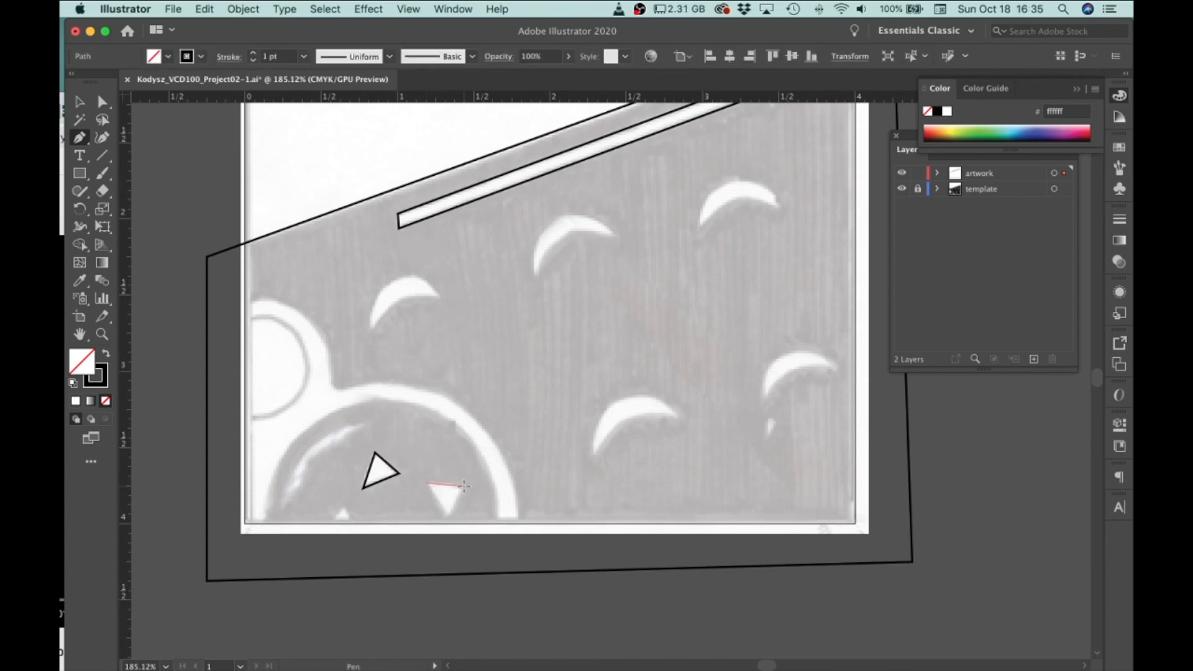
{"action": "left_click", "coordinate": [463, 485]}
{"action": "left_click", "coordinate": [448, 517]}
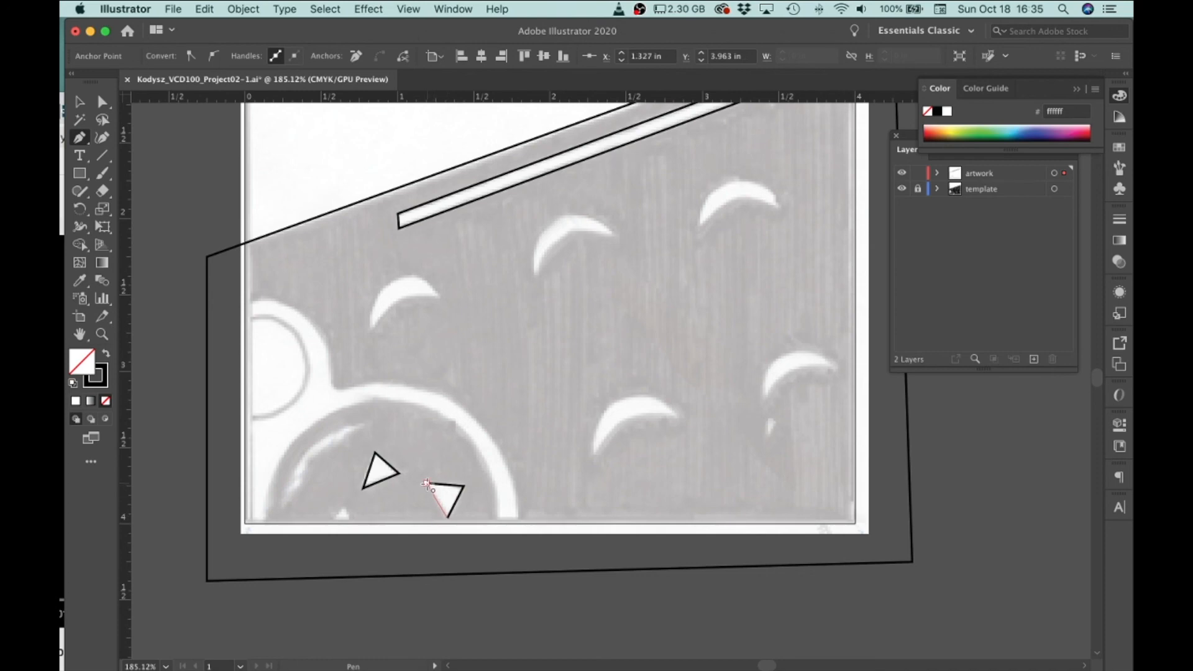
{"action": "left_click", "coordinate": [426, 483]}
Step: Trace the third triangle at the artboard's lower edge as a closed Pen path, extending its base below the artboard
{"action": "left_click", "coordinate": [343, 508]}
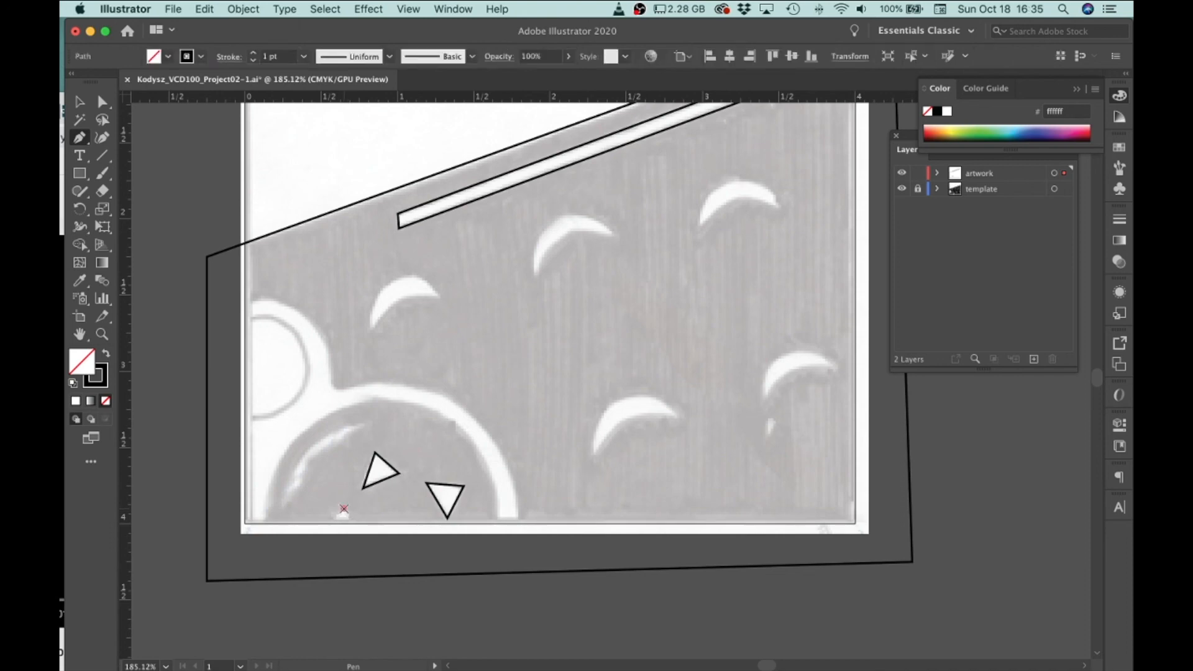
{"action": "left_click", "coordinate": [358, 539]}
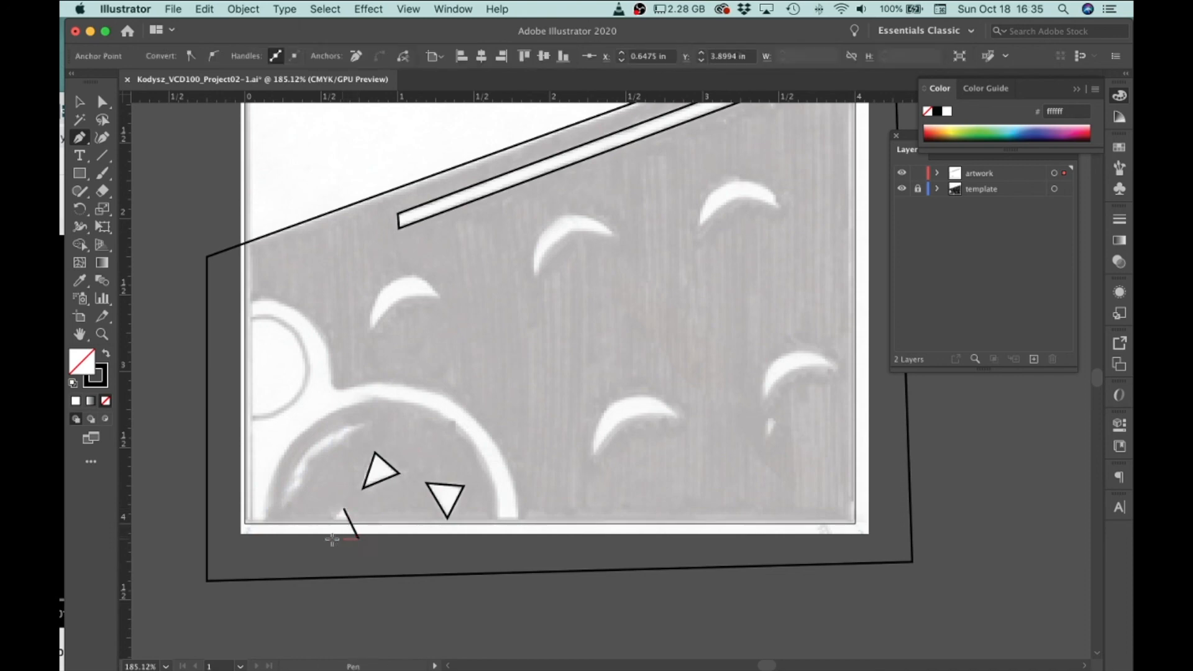
{"action": "left_click", "coordinate": [318, 540]}
{"action": "left_click", "coordinate": [343, 509]}
{"action": "key", "text": "space"}
{"action": "left_click_drag", "start_coordinate": [455, 541], "coordinate": [401, 489]}
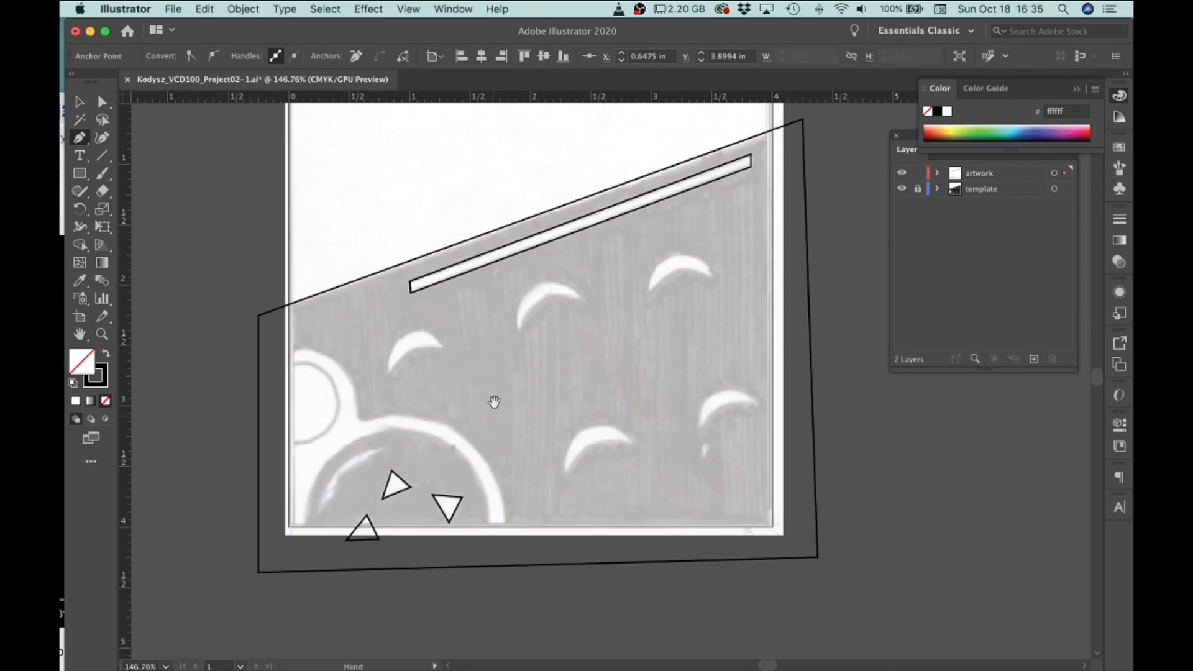
{"action": "left_click_drag", "start_coordinate": [494, 402], "coordinate": [486, 439]}
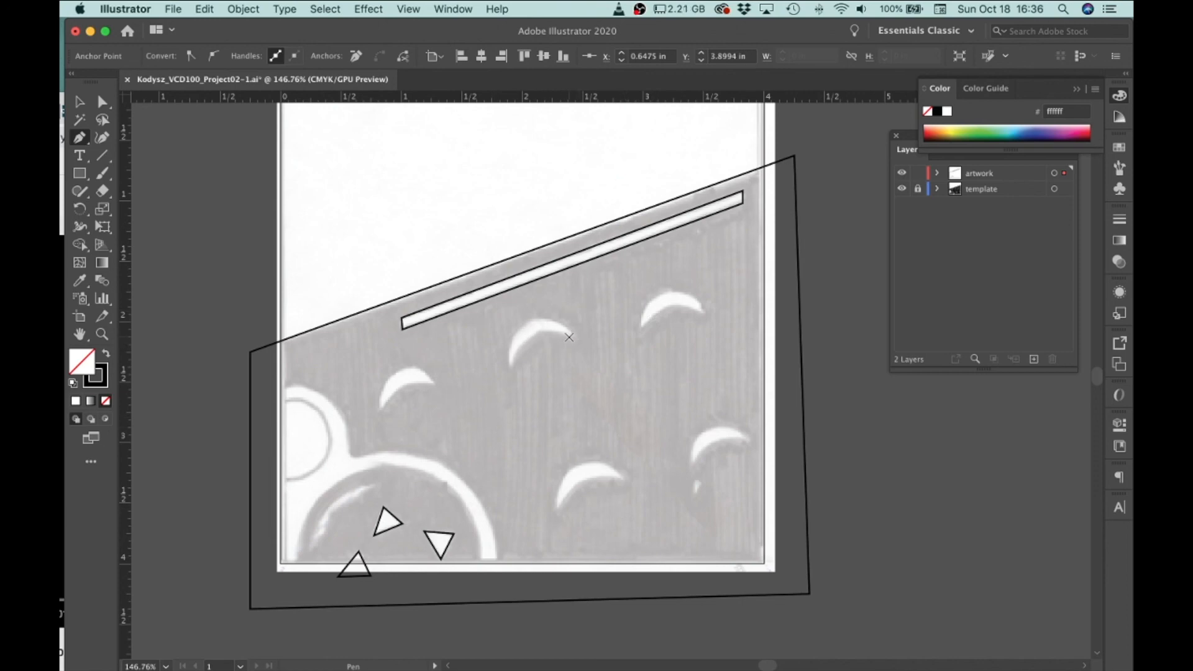
Step: Try drawing a rounded rectangle in the middle of the grey area and undo it
{"action": "left_click", "coordinate": [78, 174]}
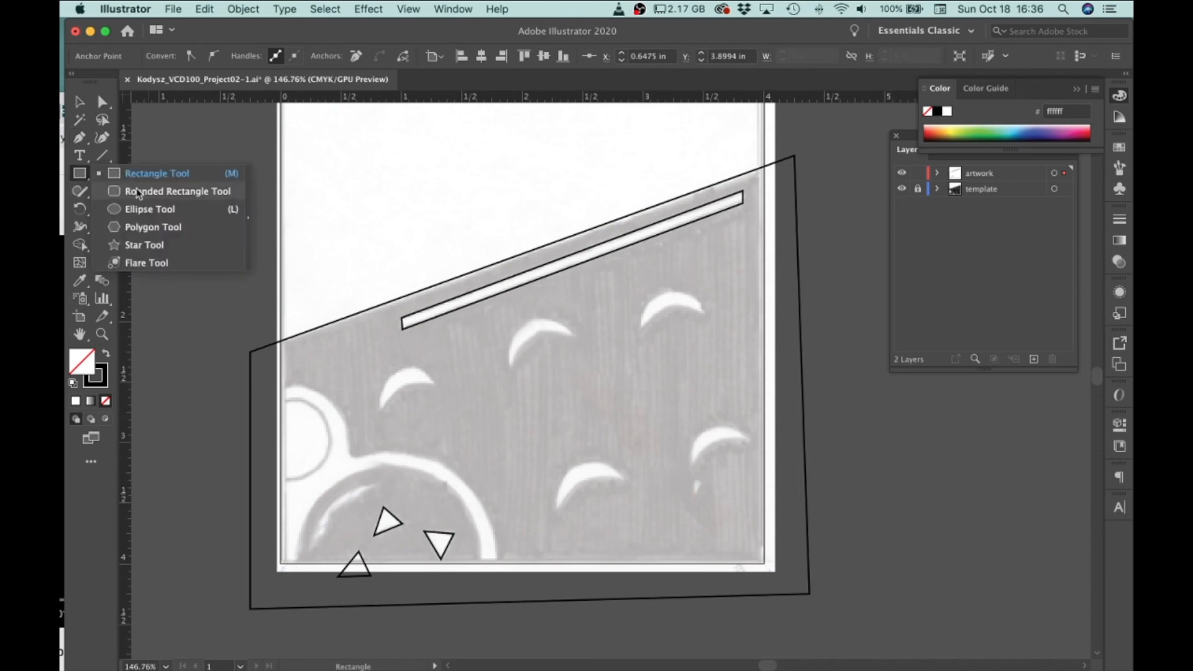
{"action": "left_click", "coordinate": [138, 192]}
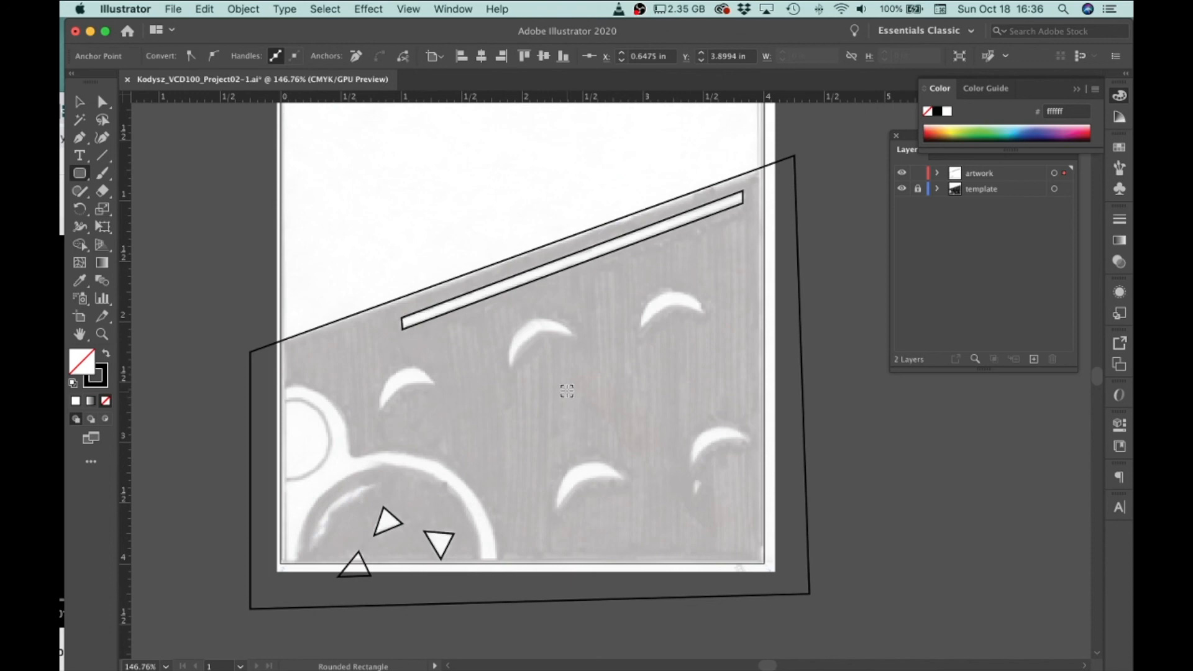
{"action": "left_click_drag", "start_coordinate": [562, 380], "coordinate": [485, 330]}
{"action": "key", "text": "super+z"}
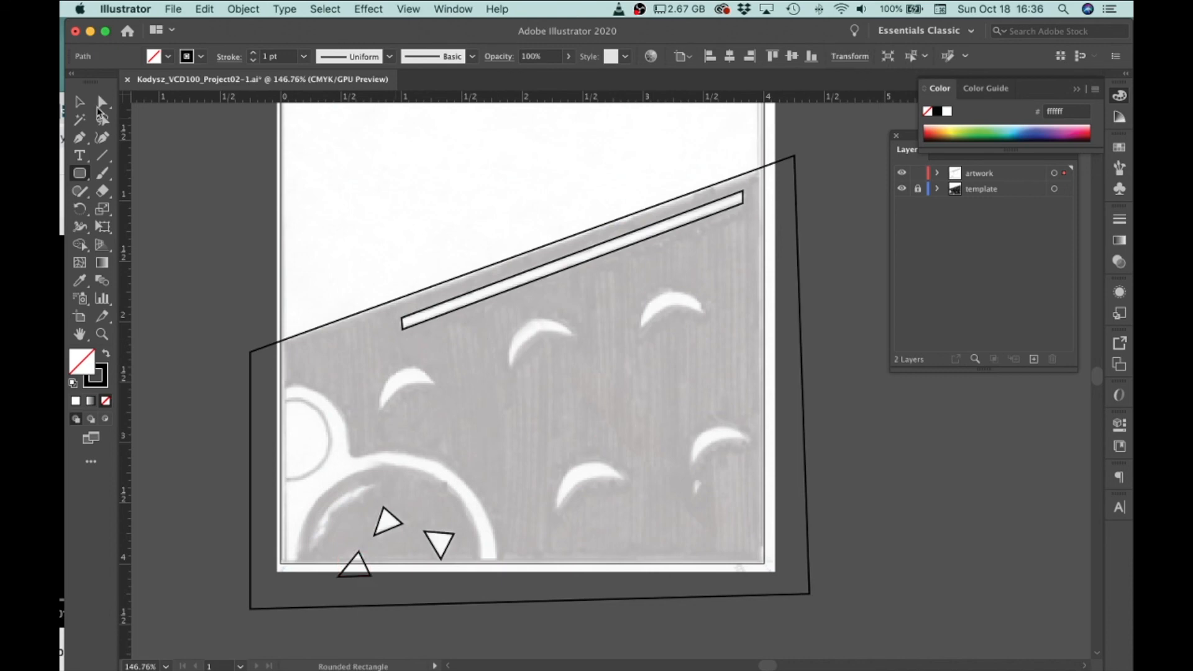
Step: Draw a circle with the Ellipse tool and fit it to the outer curve of the upper middle crescent
{"action": "left_click", "coordinate": [79, 173]}
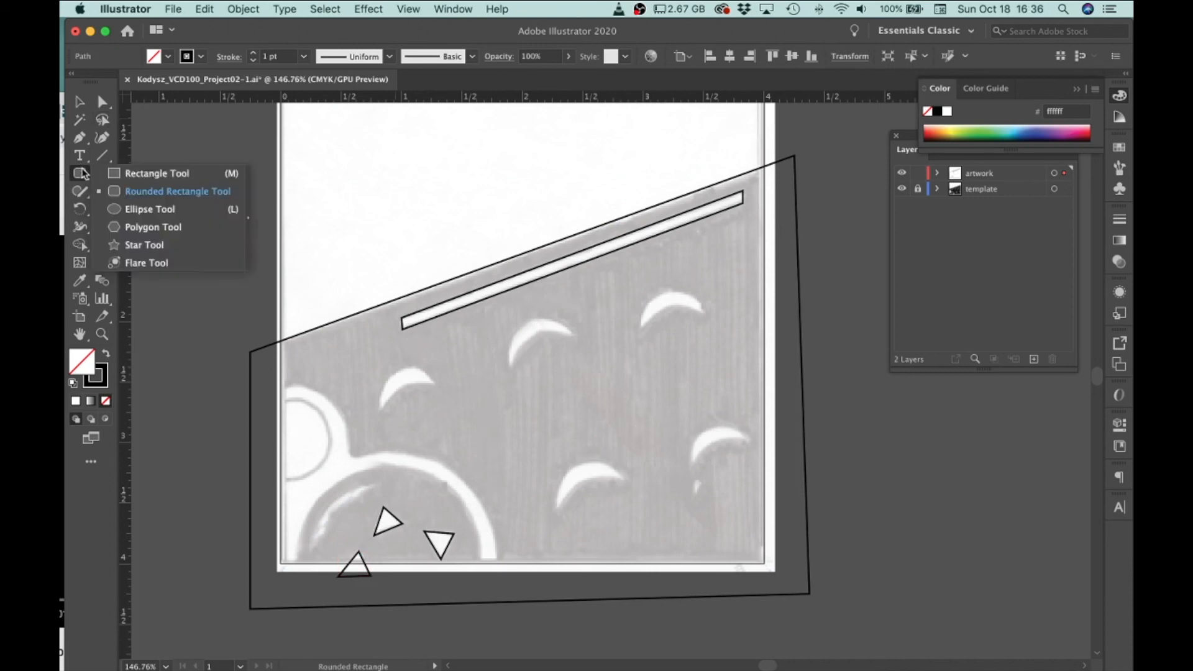
{"action": "left_click", "coordinate": [149, 211]}
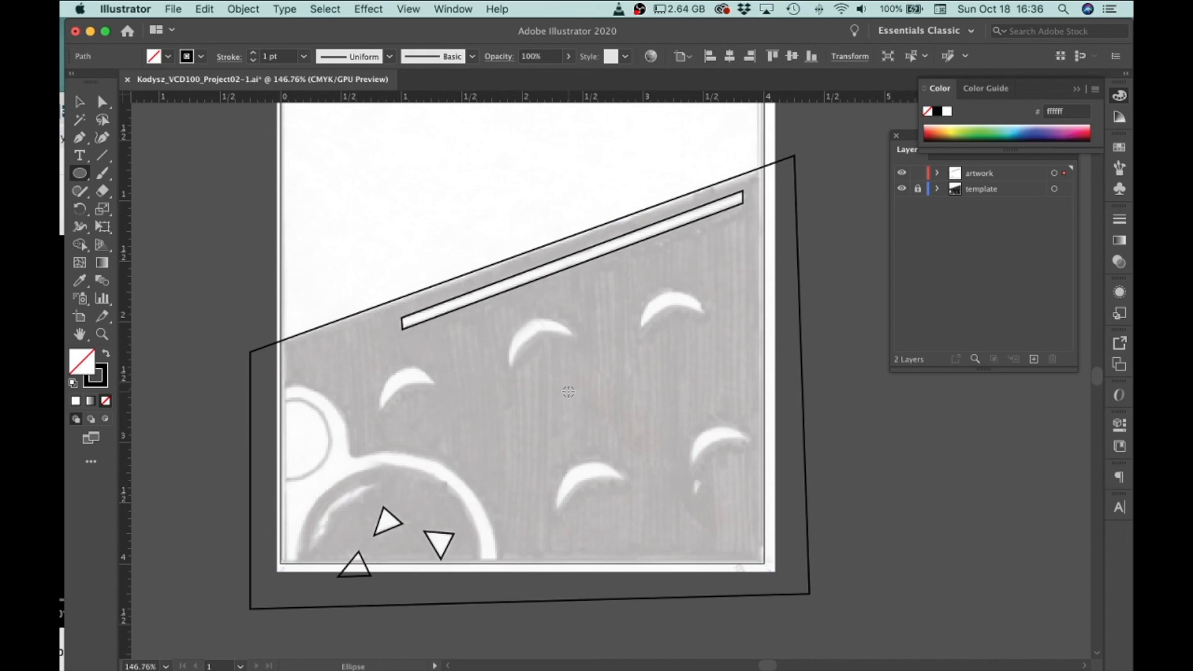
{"action": "mouse_move", "coordinate": [568, 391]}
{"action": "left_mouse_down"}
{"action": "mouse_move", "coordinate": [479, 309]}
{"action": "mouse_move", "coordinate": [500, 338]}
{"action": "mouse_move", "coordinate": [482, 307]}
{"action": "mouse_move", "coordinate": [493, 340]}
{"action": "mouse_move", "coordinate": [546, 373]}
{"action": "mouse_move", "coordinate": [524, 372]}
{"action": "mouse_move", "coordinate": [538, 373]}
{"action": "mouse_move", "coordinate": [488, 339]}
{"action": "left_mouse_up"}
{"action": "key", "text": "v"}
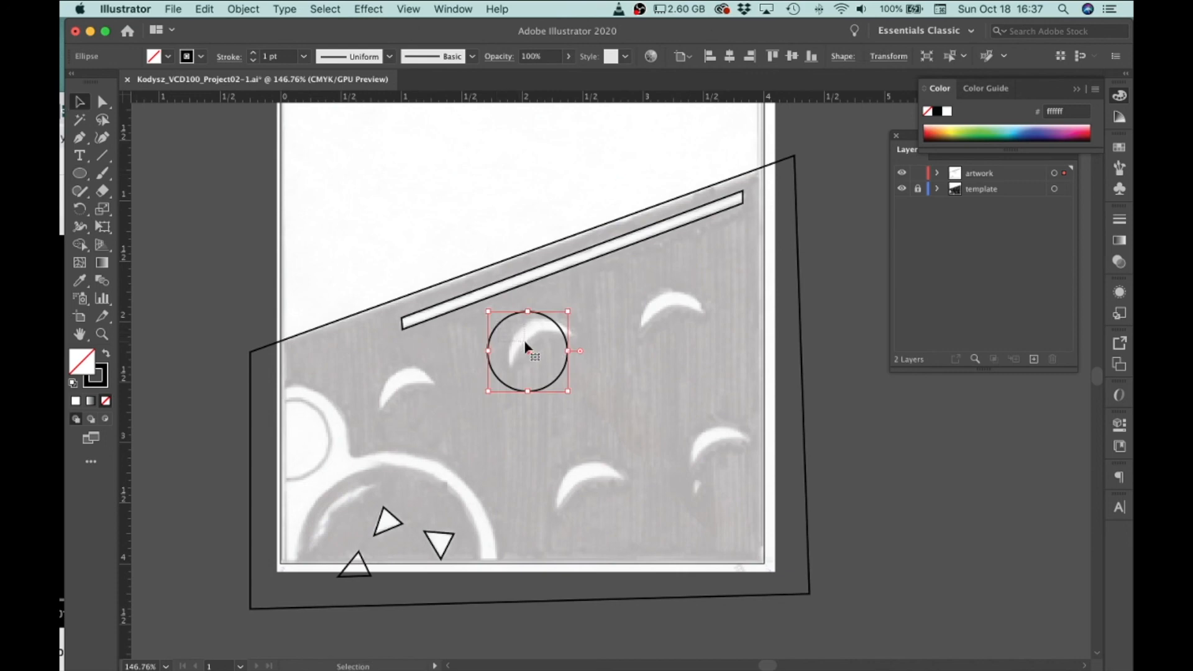
{"action": "mouse_move", "coordinate": [505, 324]}
{"action": "left_mouse_down"}
{"action": "mouse_move", "coordinate": [477, 358]}
{"action": "mouse_move", "coordinate": [544, 341]}
{"action": "mouse_move", "coordinate": [524, 332]}
{"action": "left_mouse_up"}
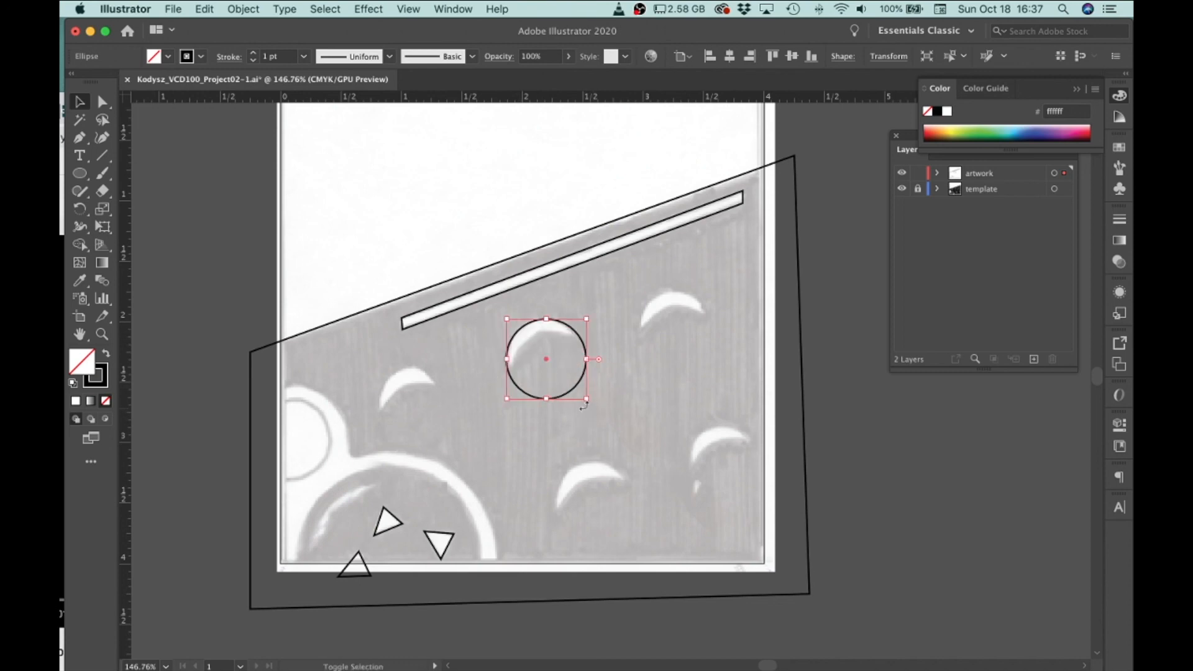
{"action": "left_click_drag", "start_coordinate": [586, 399], "coordinate": [587, 398]}
Step: Duplicate the circle, offset the copy down and to the right, and enlarge it to match the crescent's inner curve
{"action": "key", "text": "a"}
{"action": "key", "text": "v"}
{"action": "key", "text": "super"}
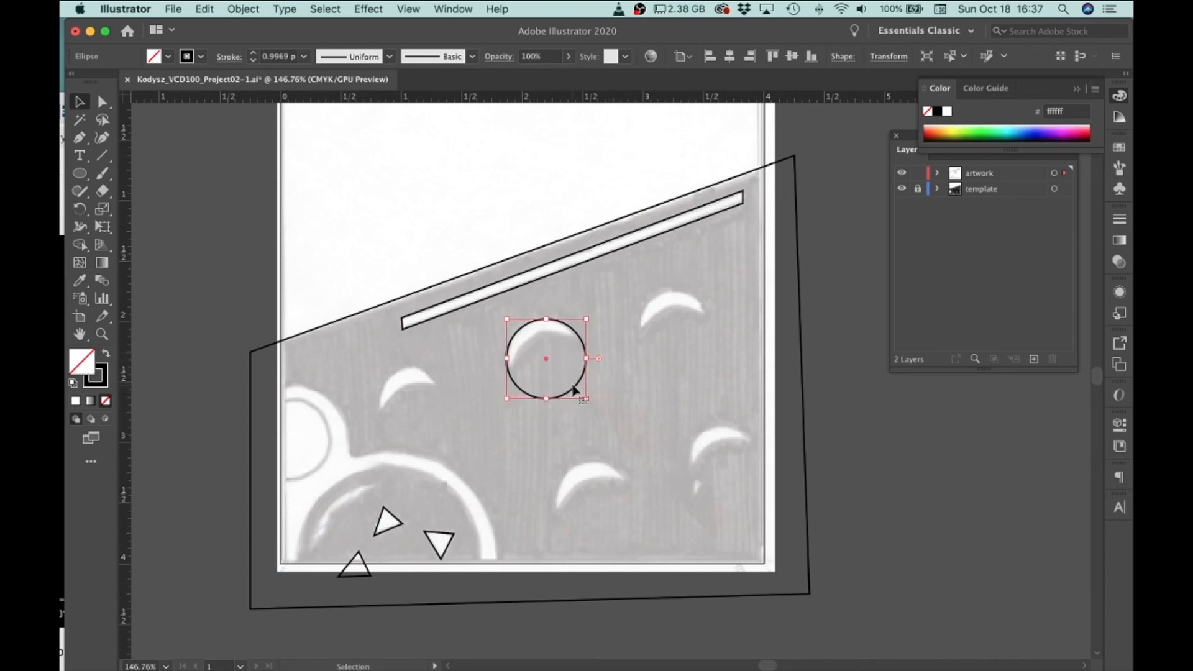
{"action": "left_click_drag", "start_coordinate": [575, 391], "coordinate": [576, 400]}
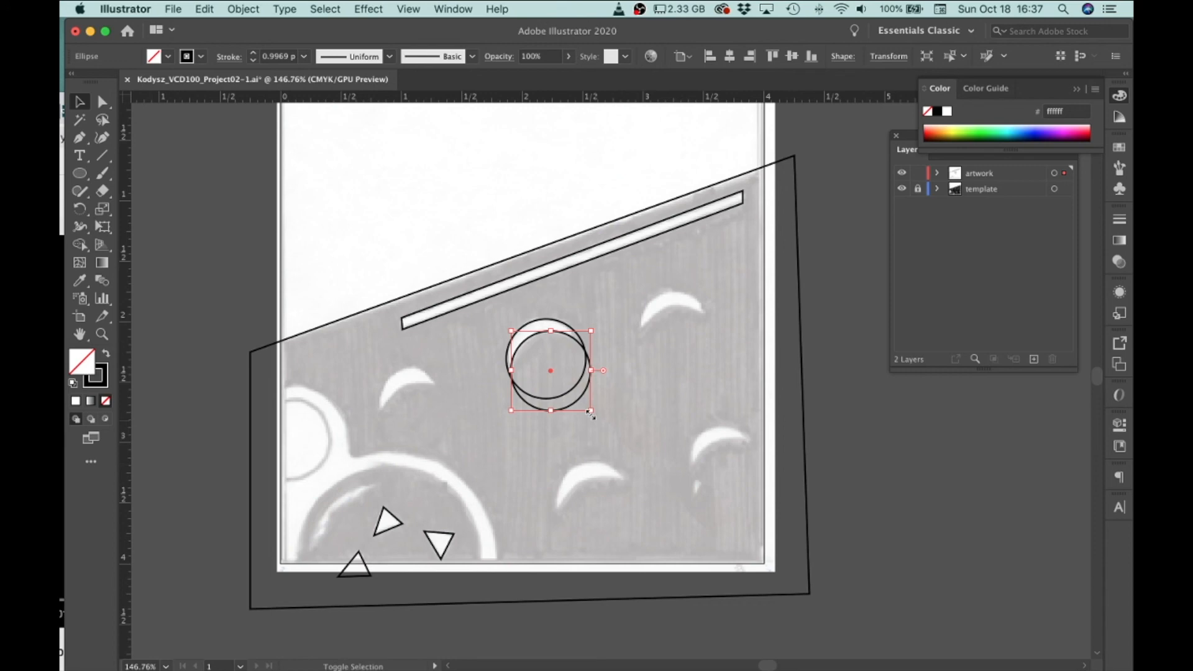
{"action": "mouse_move", "coordinate": [591, 412]}
{"action": "left_mouse_down"}
{"action": "mouse_move", "coordinate": [624, 429]}
{"action": "mouse_move", "coordinate": [608, 428]}
{"action": "left_mouse_up"}
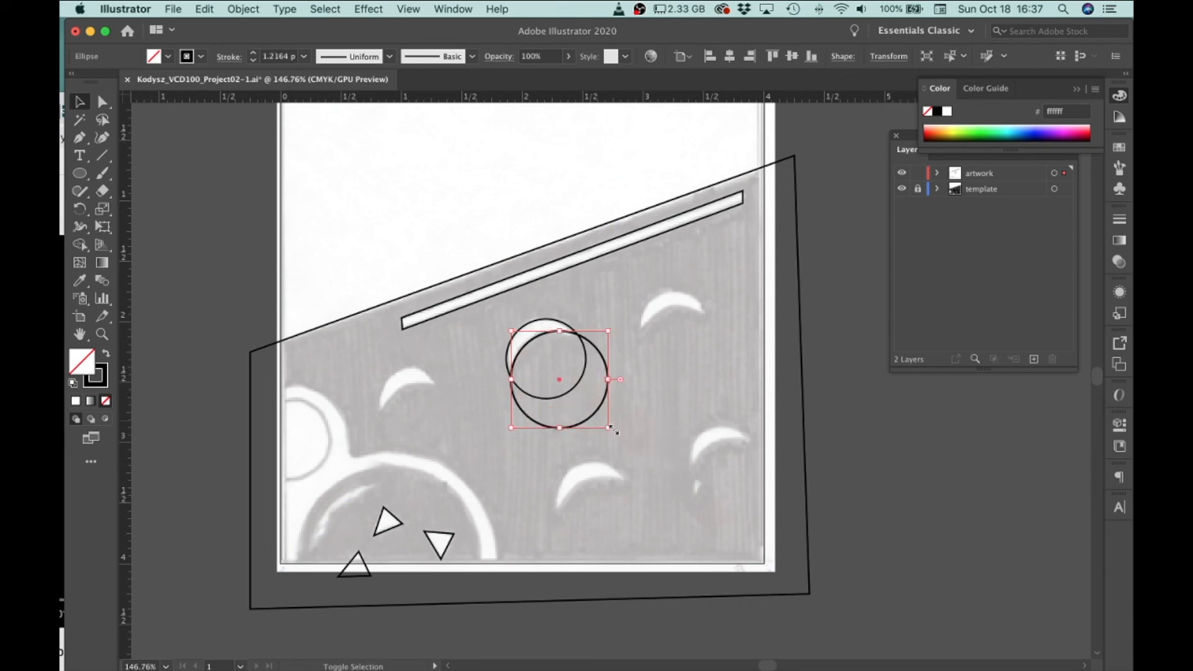
{"action": "left_click", "coordinate": [594, 420]}
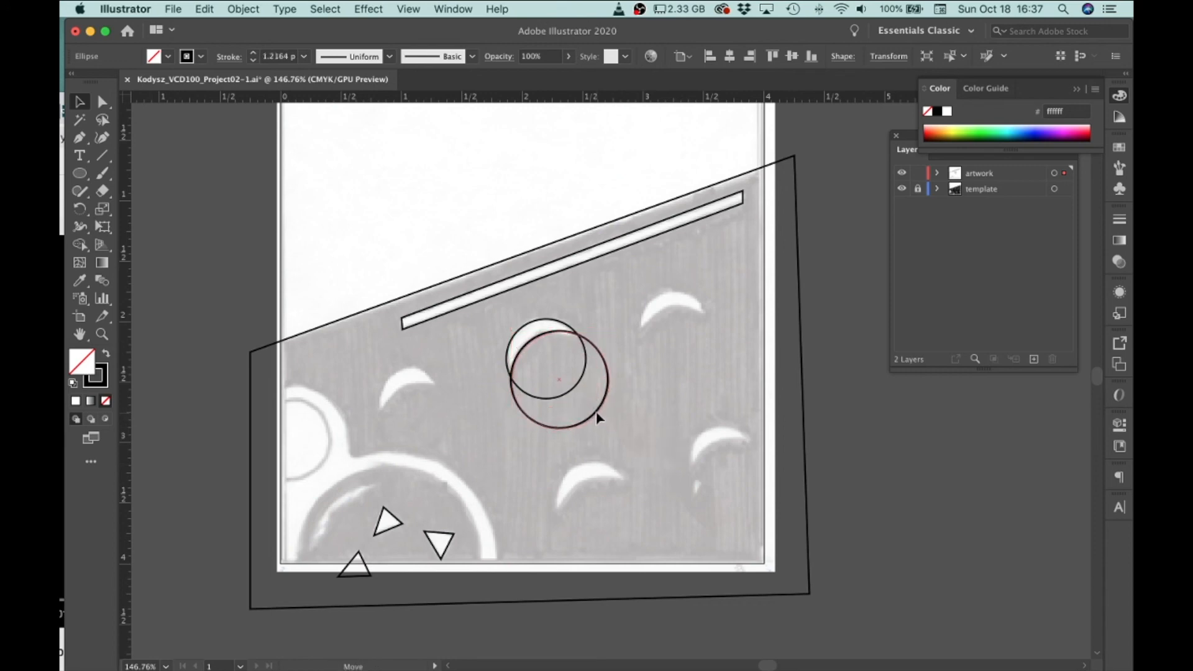
{"action": "left_click", "coordinate": [592, 420]}
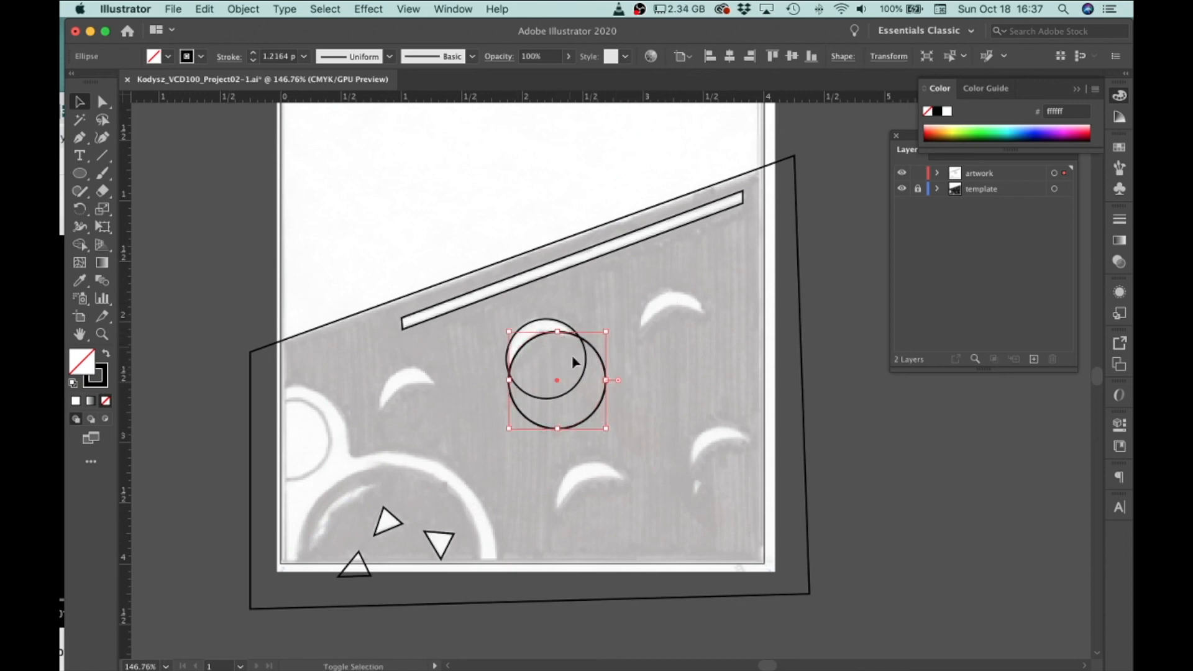
Step: Subtract the larger front circle from the smaller one with Pathfinder's Minus Front to form a crescent
{"action": "left_click", "coordinate": [467, 7]}
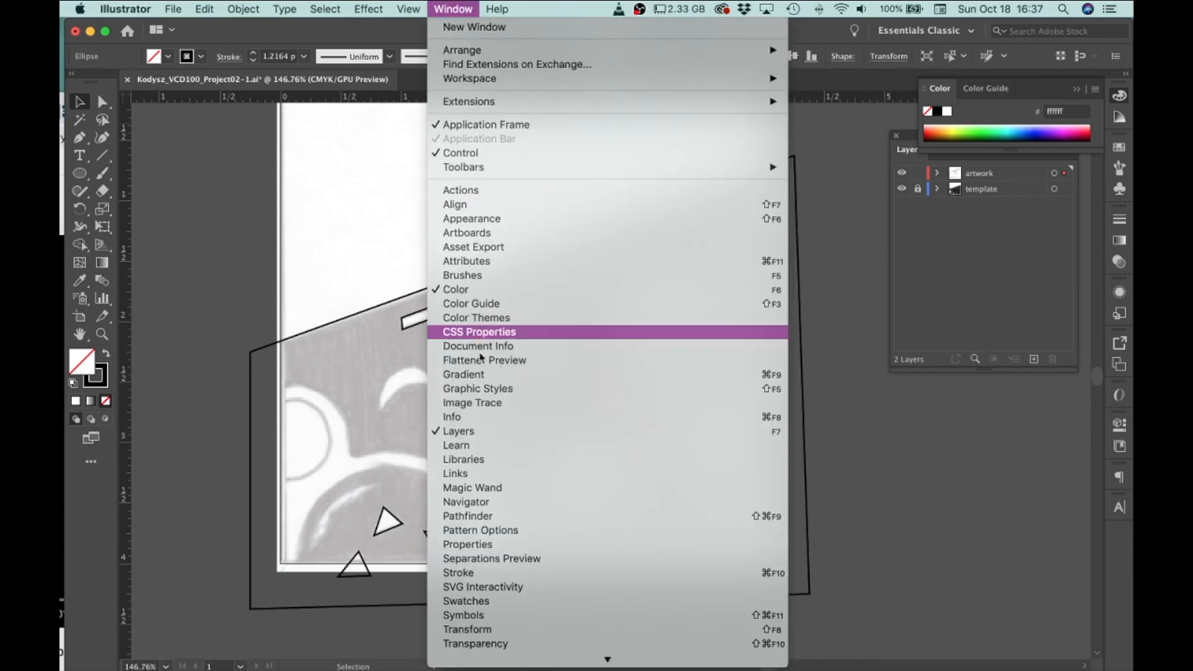
{"action": "left_click", "coordinate": [478, 517]}
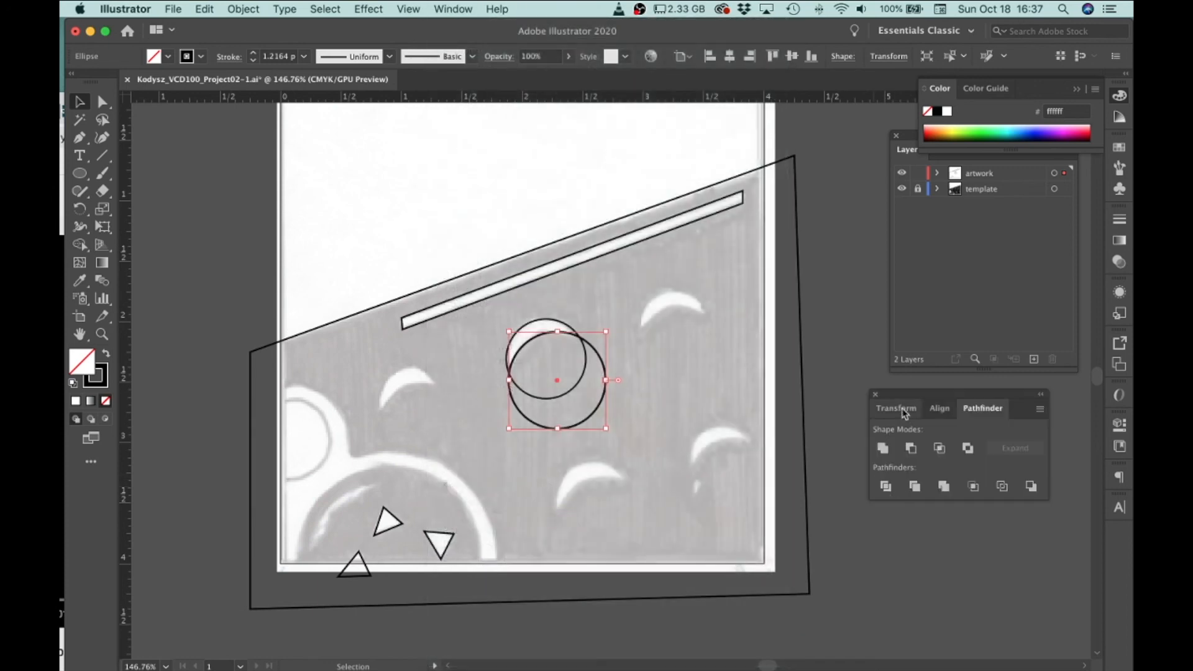
{"action": "left_click_drag", "start_coordinate": [900, 394], "coordinate": [806, 310]}
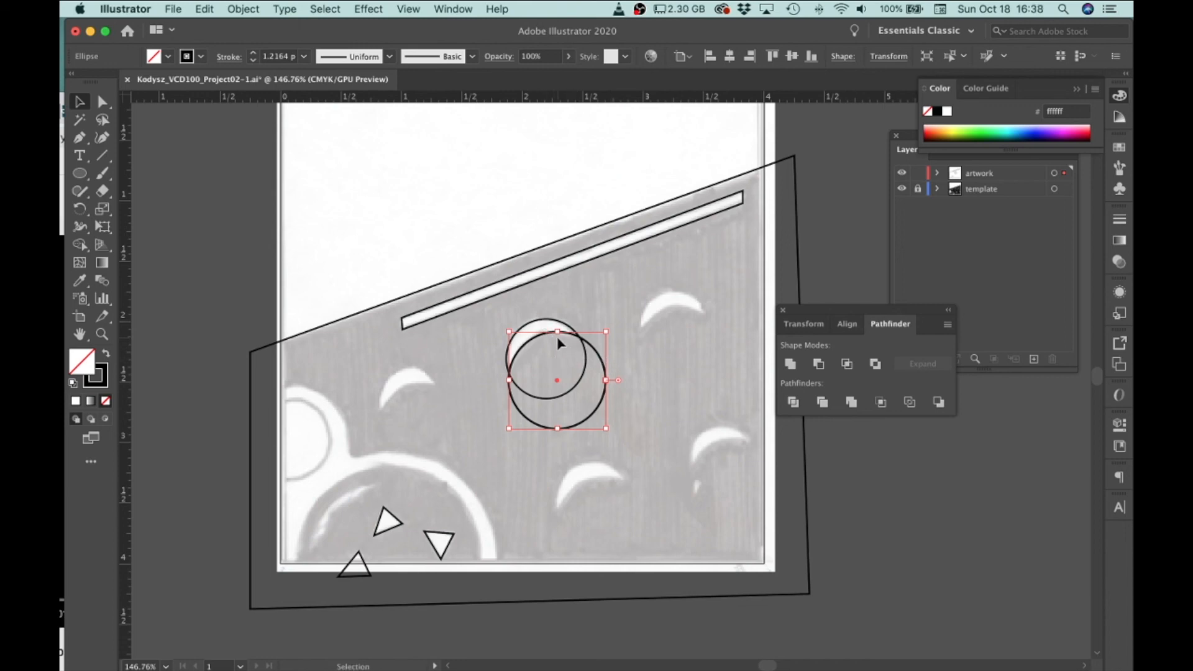
{"action": "left_click", "coordinate": [545, 323], "text": "shift"}
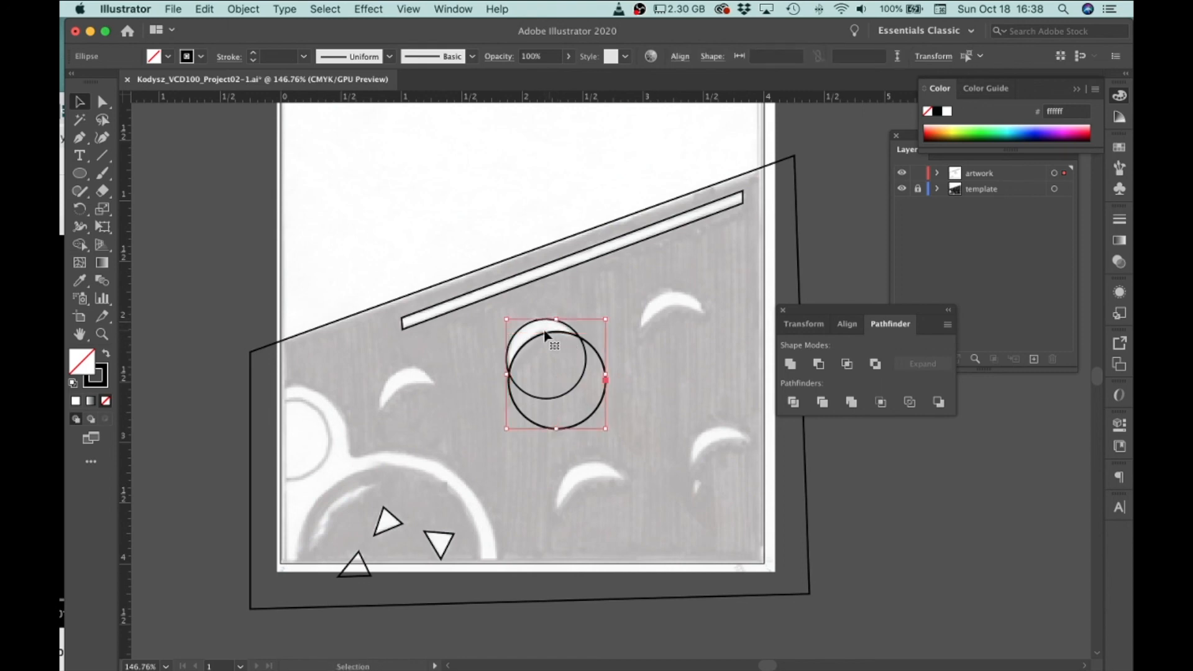
{"action": "left_click", "coordinate": [819, 365]}
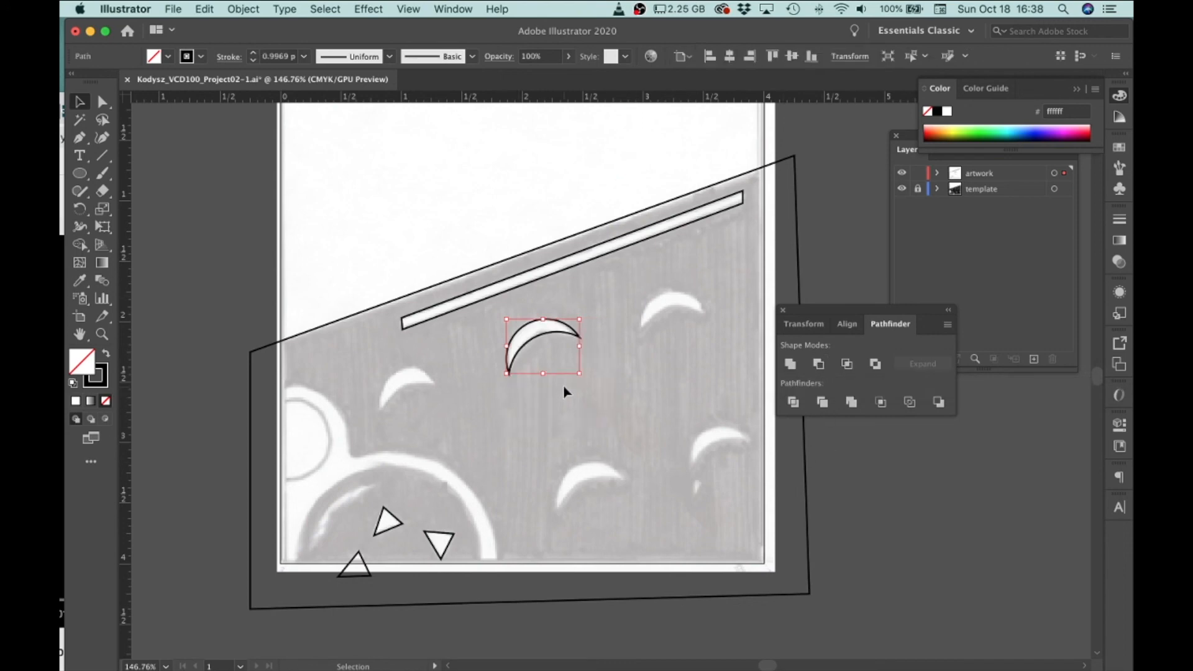
{"action": "left_click_drag", "start_coordinate": [839, 309], "coordinate": [898, 358]}
{"action": "left_click", "coordinate": [679, 382]}
Step: Try placing copies of the crescent over the sketch's upper right and left crescents
{"action": "key", "text": "a"}
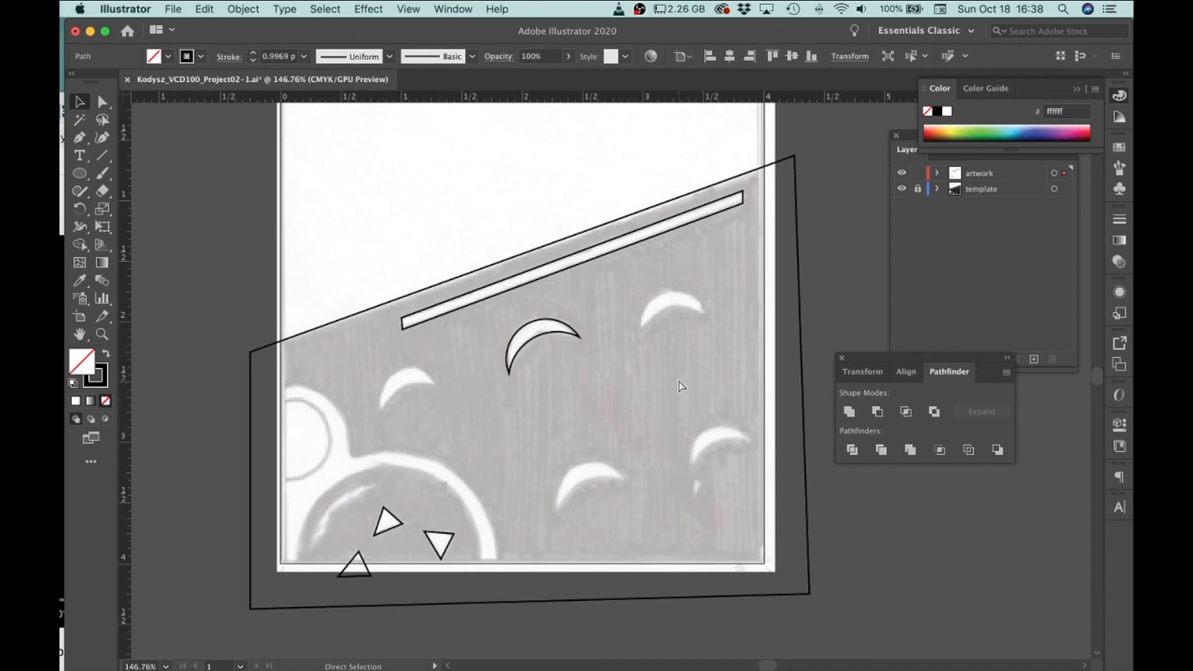
{"action": "key", "text": "v"}
{"action": "left_click", "coordinate": [534, 336]}
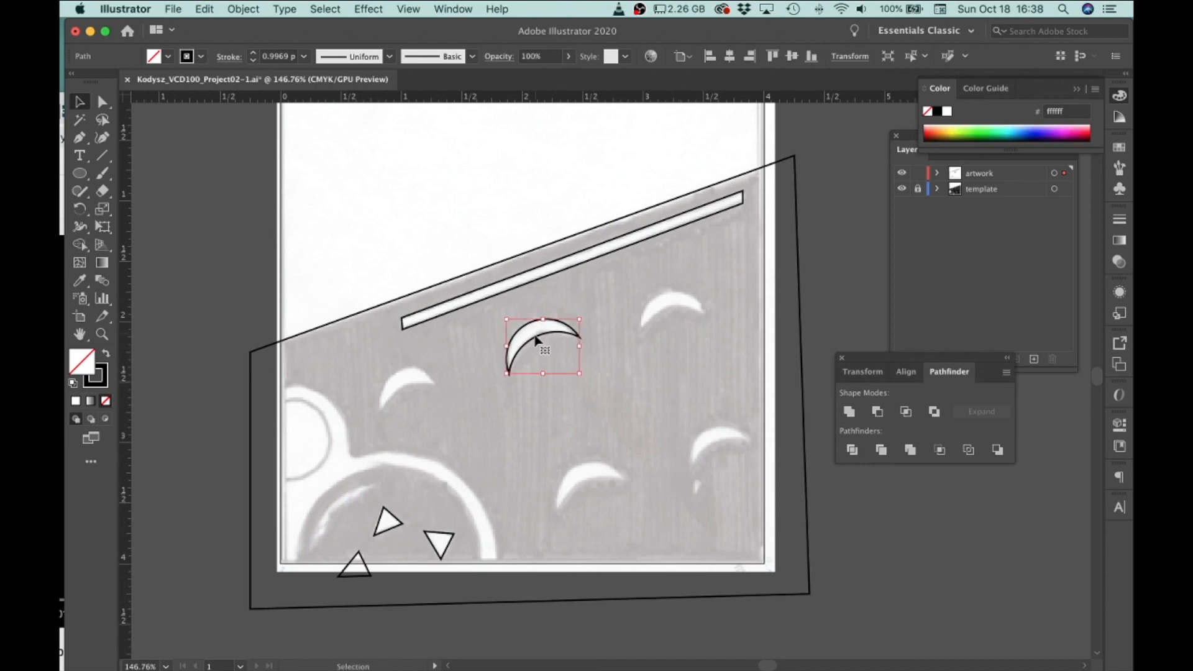
{"action": "left_click_drag", "start_coordinate": [534, 335], "coordinate": [622, 371]}
{"action": "left_click_drag", "start_coordinate": [665, 326], "coordinate": [664, 299]}
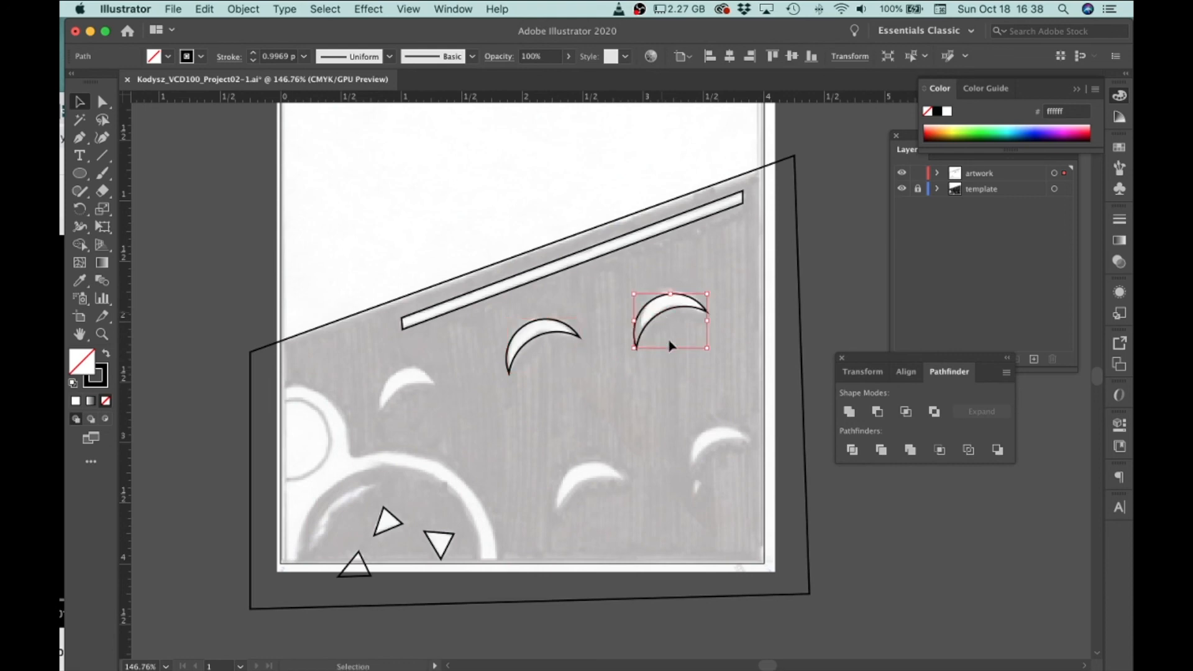
{"action": "left_click", "coordinate": [679, 373]}
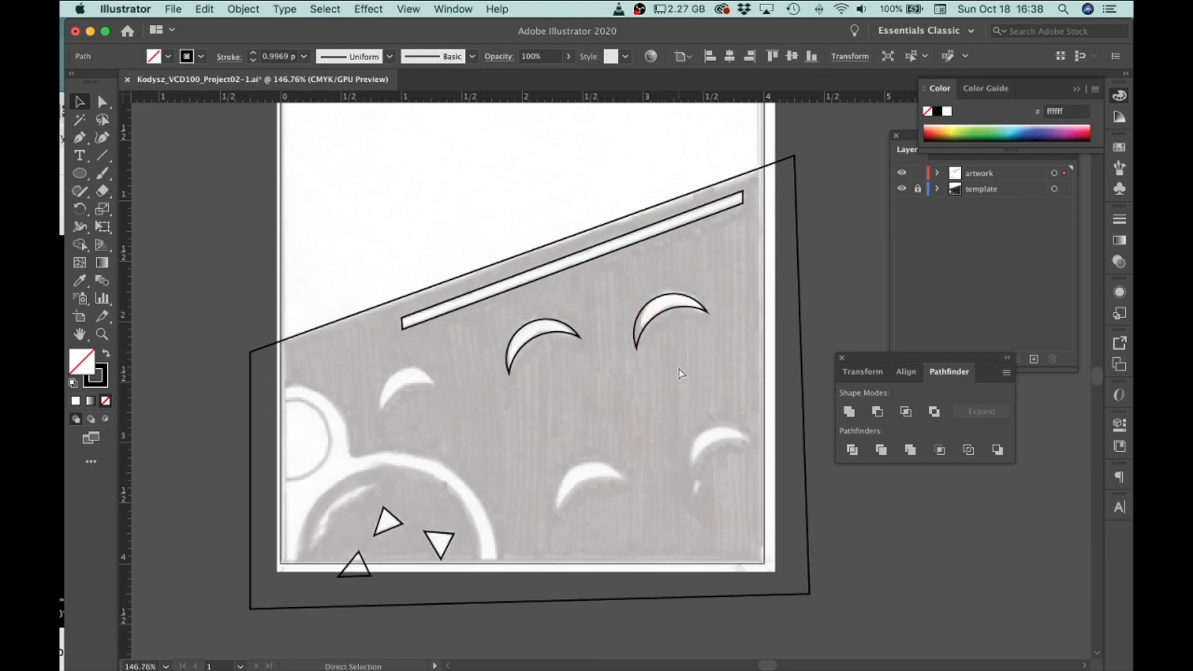
{"action": "key", "text": "a"}
{"action": "key", "text": "super+v"}
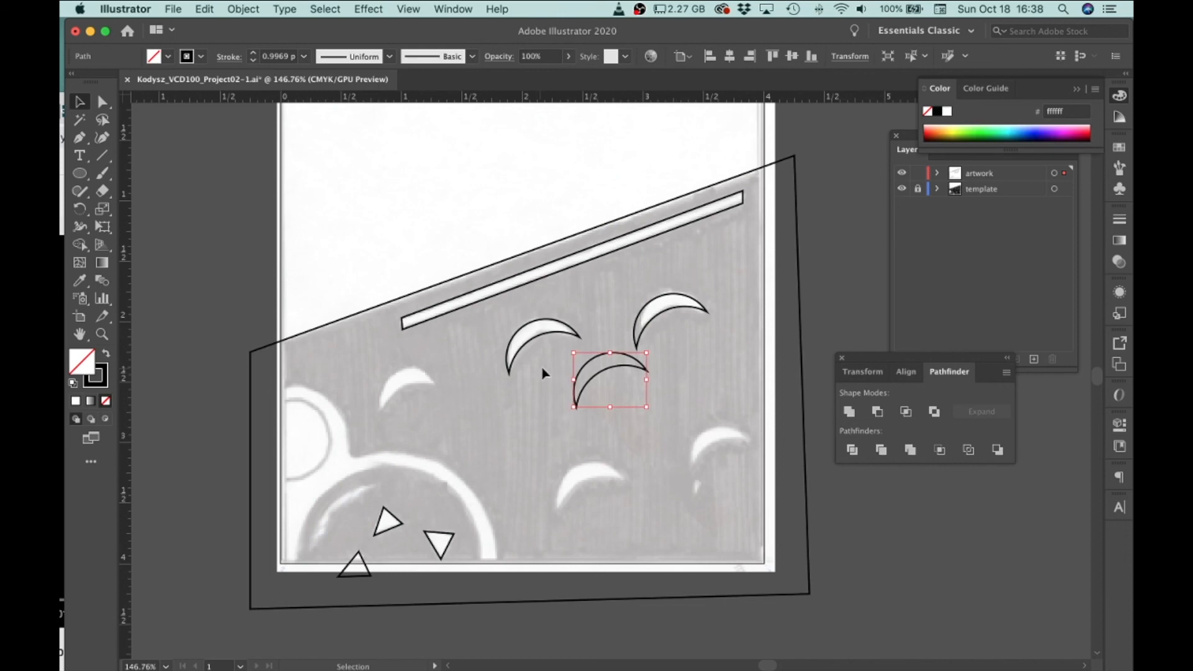
{"action": "left_click_drag", "start_coordinate": [617, 375], "coordinate": [415, 381]}
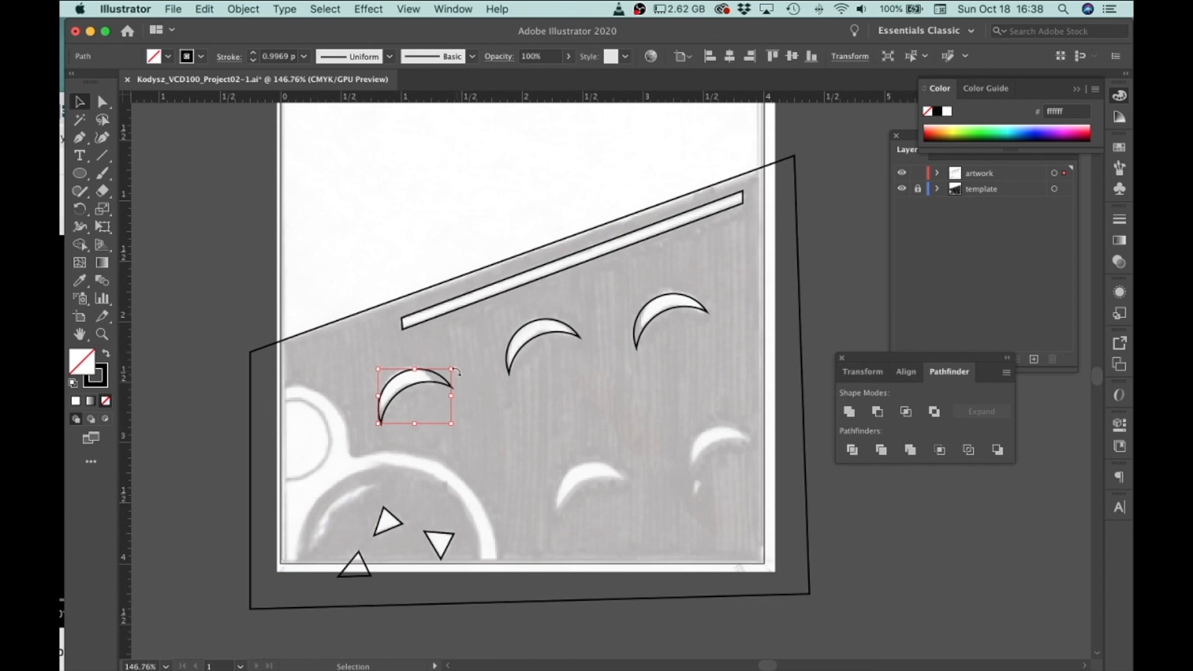
Step: Delete the crescent copies over the left and upper right sketched crescents
{"action": "key", "text": "Delete"}
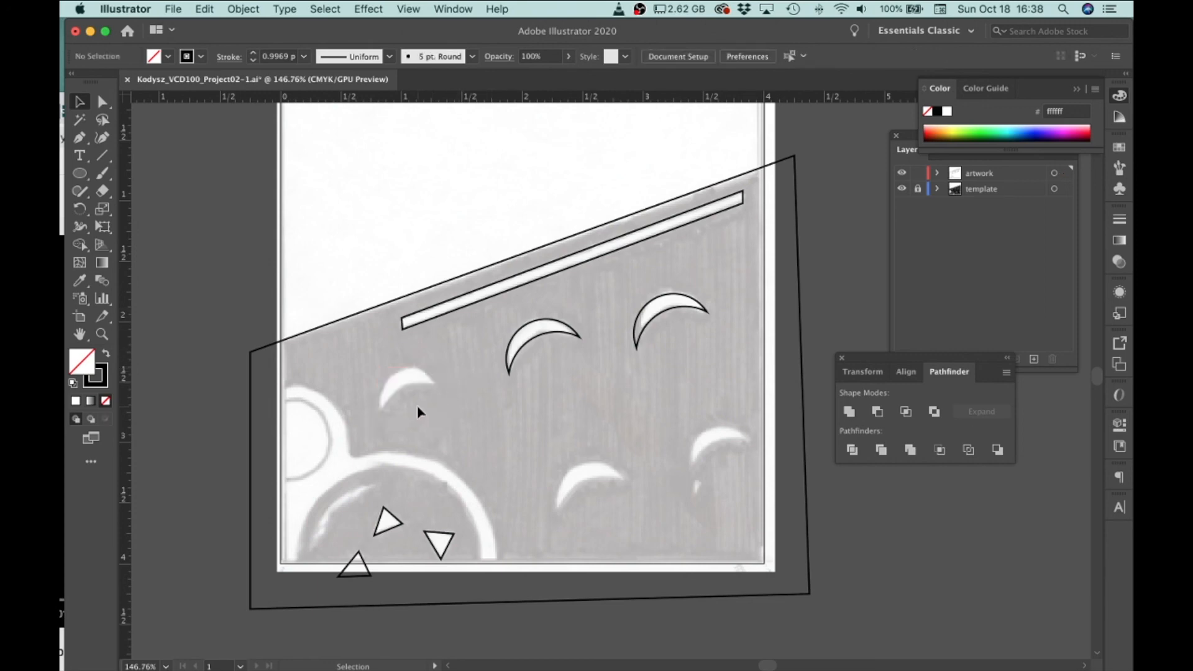
{"action": "left_click", "coordinate": [676, 312]}
{"action": "key", "text": "Delete"}
Step: Move the remaining crescent onto the lower middle sketched crescent and place a duplicate over the lower right one
{"action": "left_click_drag", "start_coordinate": [549, 334], "coordinate": [580, 481]}
{"action": "key", "text": "super+shift+a"}
{"action": "left_click", "coordinate": [582, 487]}
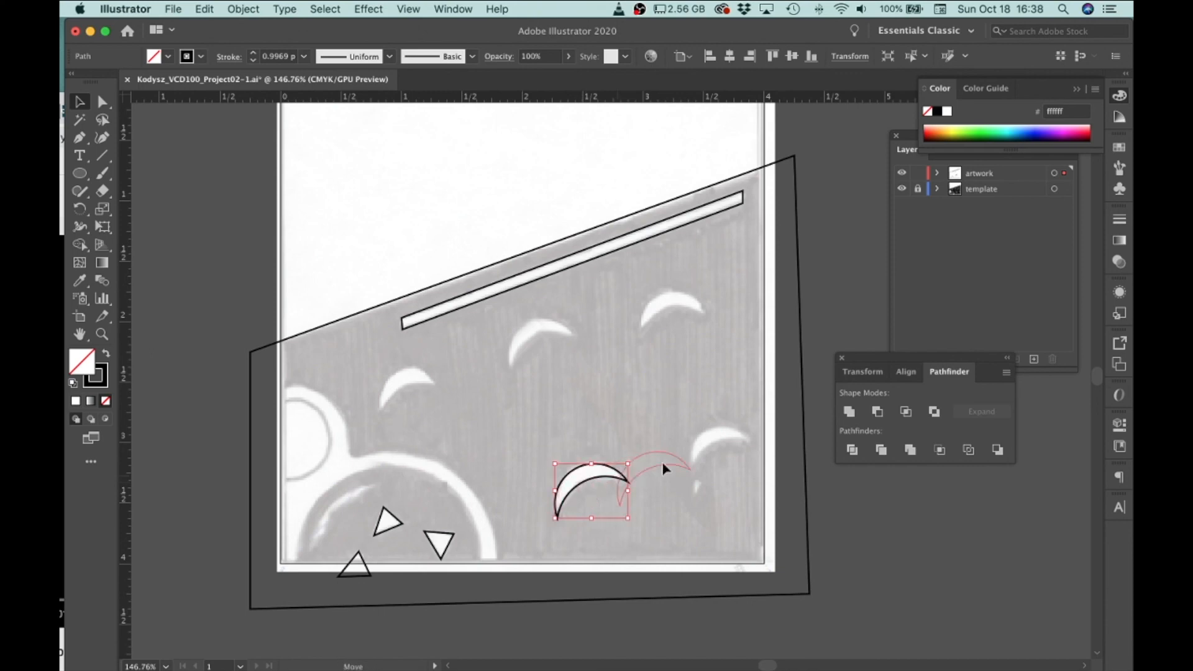
{"action": "left_click", "coordinate": [689, 463], "text": "shift"}
Step: Copy and paste the two lower crescents, moving the pair up so one copy covers the upper right sketched crescent
{"action": "key", "text": "super+c"}
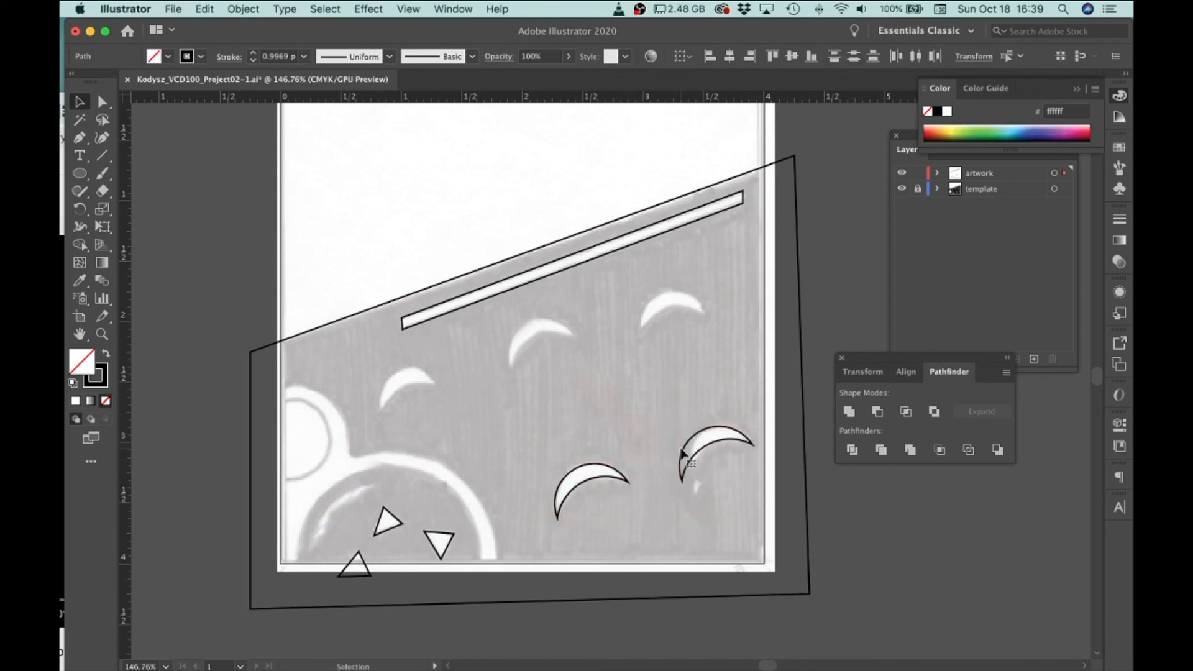
{"action": "key", "text": "super+v"}
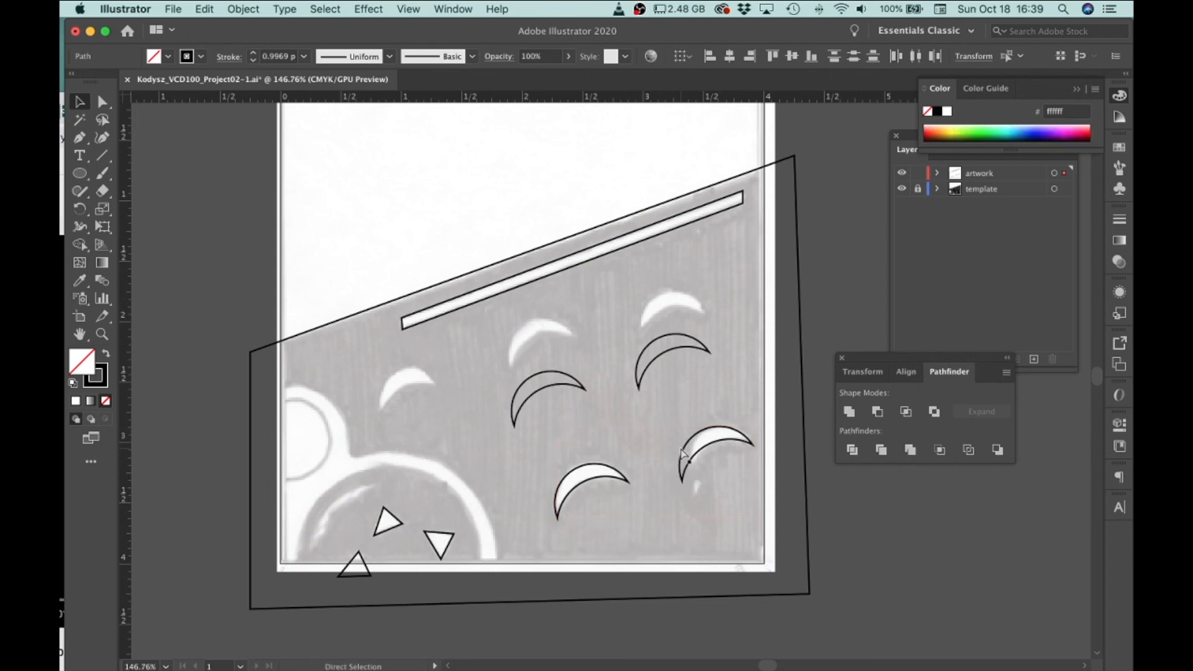
{"action": "left_click_drag", "start_coordinate": [671, 366], "coordinate": [662, 312]}
{"action": "left_click_drag", "start_coordinate": [662, 318], "coordinate": [663, 319]}
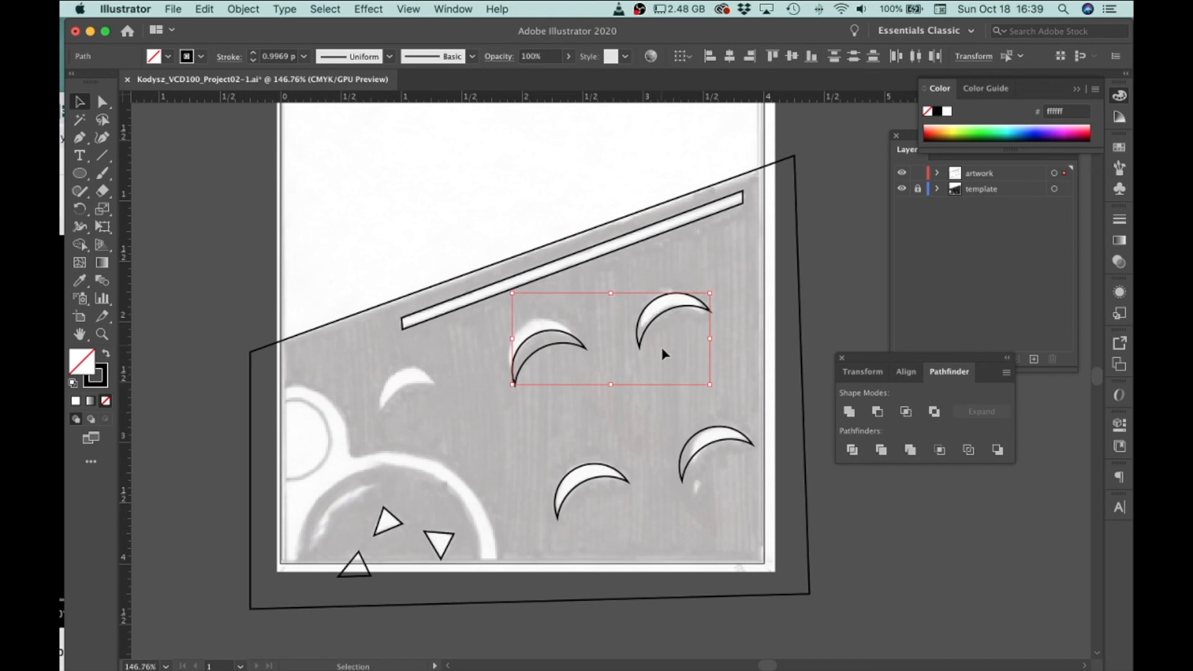
Step: Rotate the upper right crescent slightly to match the sketch and move the other copy onto the upper middle crescent
{"action": "left_click", "coordinate": [729, 370]}
{"action": "left_click", "coordinate": [677, 306]}
{"action": "left_click_drag", "start_coordinate": [716, 355], "coordinate": [704, 359]}
{"action": "left_click_drag", "start_coordinate": [548, 346], "coordinate": [538, 335]}
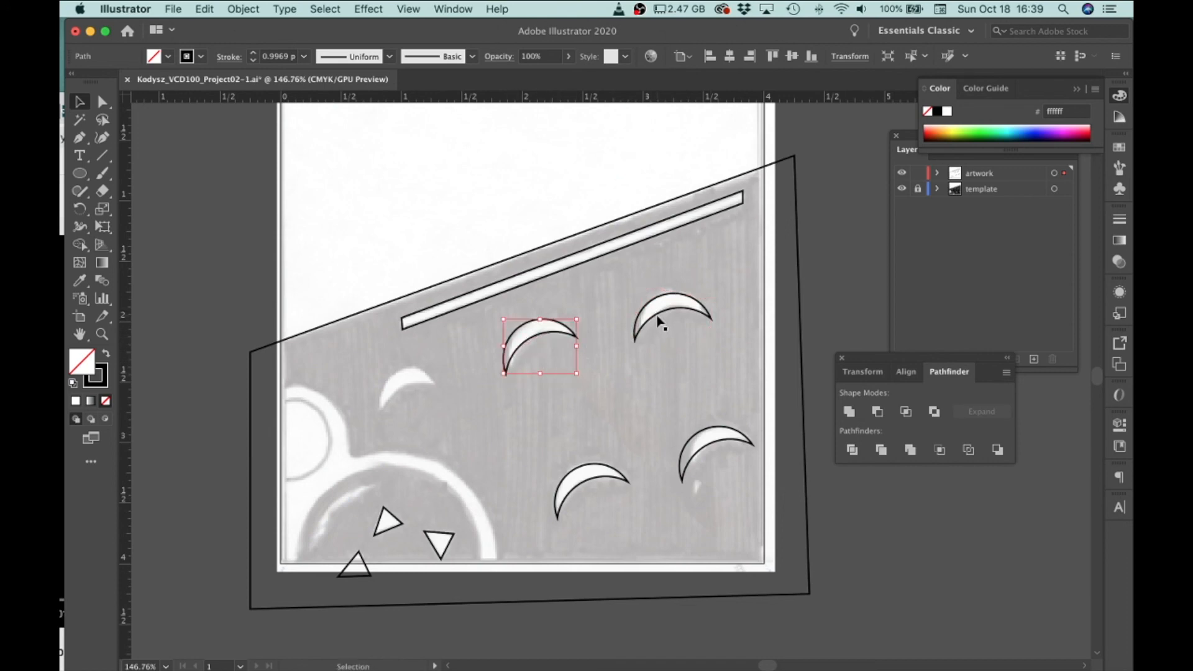
Step: Copy and paste the upper middle crescent and place the copy over the leftmost sketched crescent
{"action": "key", "text": "super+c"}
{"action": "key", "text": "super+v"}
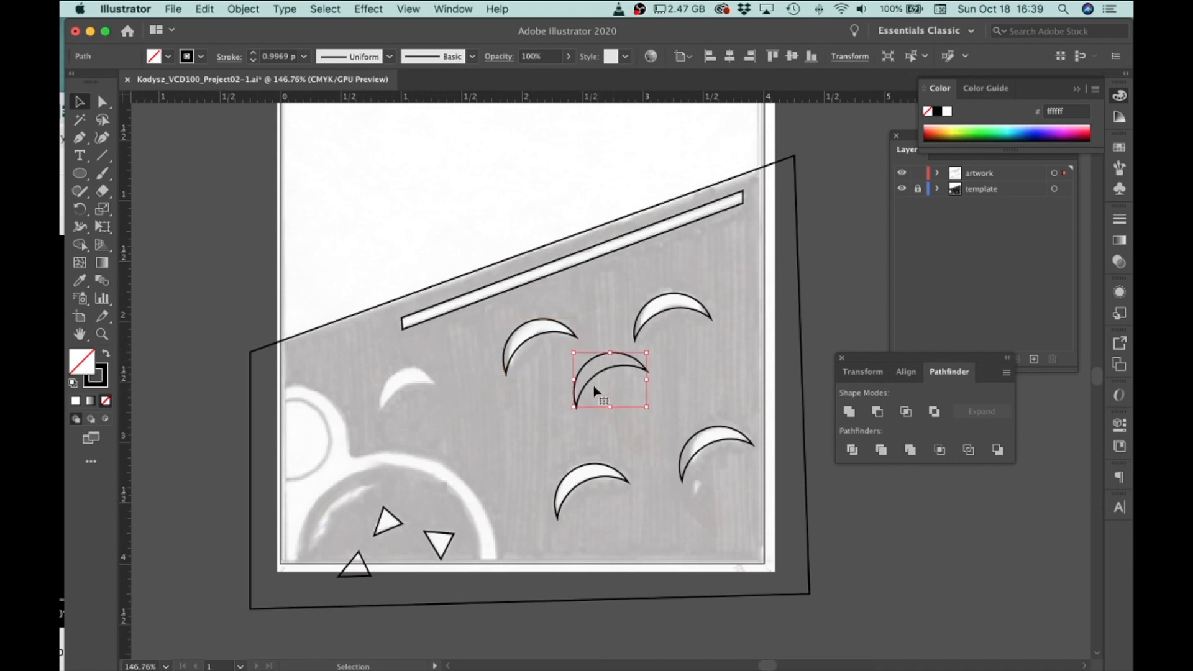
{"action": "left_click_drag", "start_coordinate": [592, 377], "coordinate": [398, 390]}
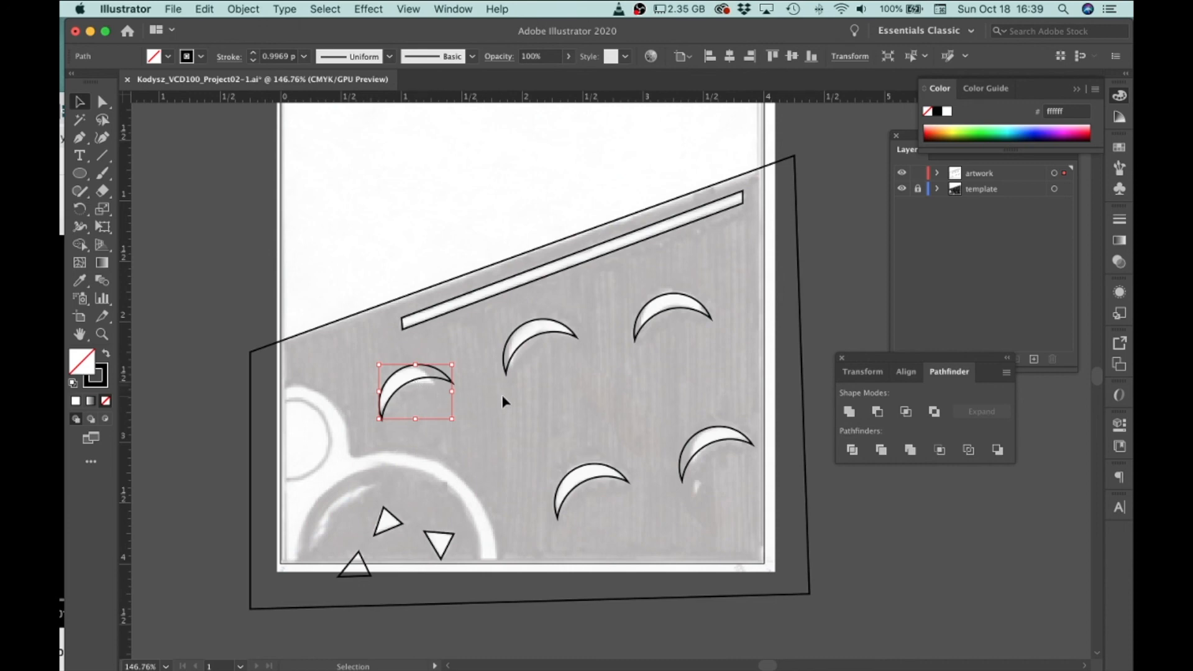
{"action": "left_click", "coordinate": [546, 426]}
Step: Draw a large circle with the Ellipse tool and fit it to the outer edge of the sketch's large circle at the lower left
{"action": "scroll", "coordinate": [549, 378], "scroll_direction": "down", "scroll_amount": 2}
{"action": "left_click_drag", "start_coordinate": [566, 382], "coordinate": [530, 368], "text": "alt+super"}
{"action": "left_click_drag", "start_coordinate": [618, 367], "coordinate": [614, 410]}
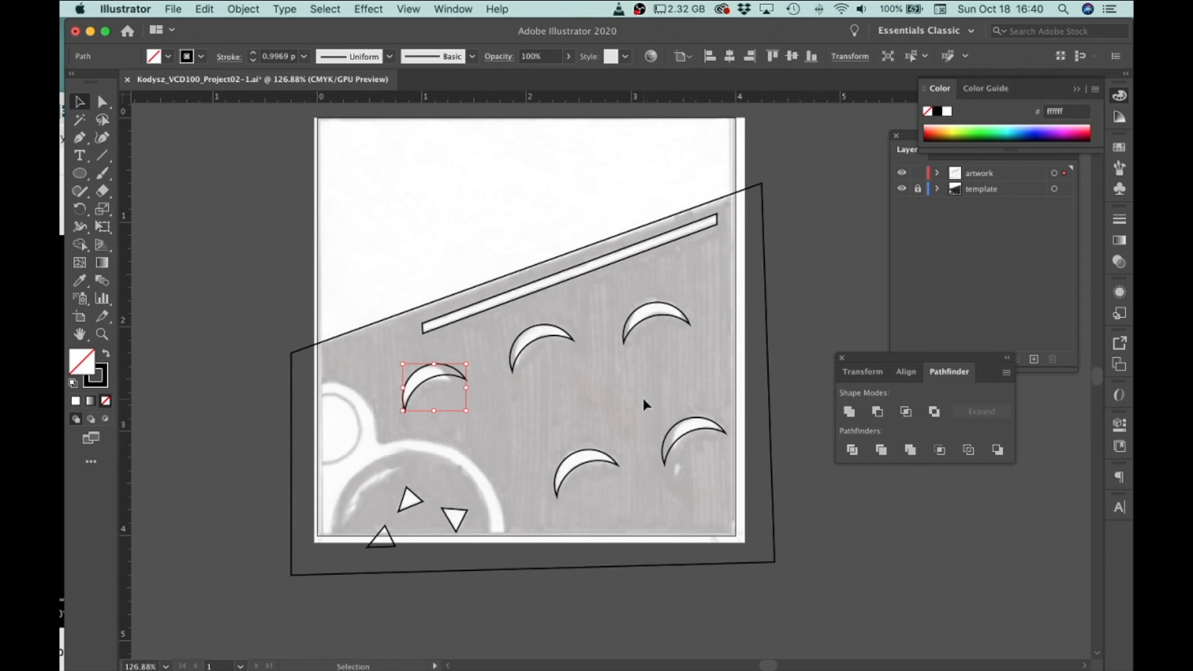
{"action": "left_click", "coordinate": [486, 611]}
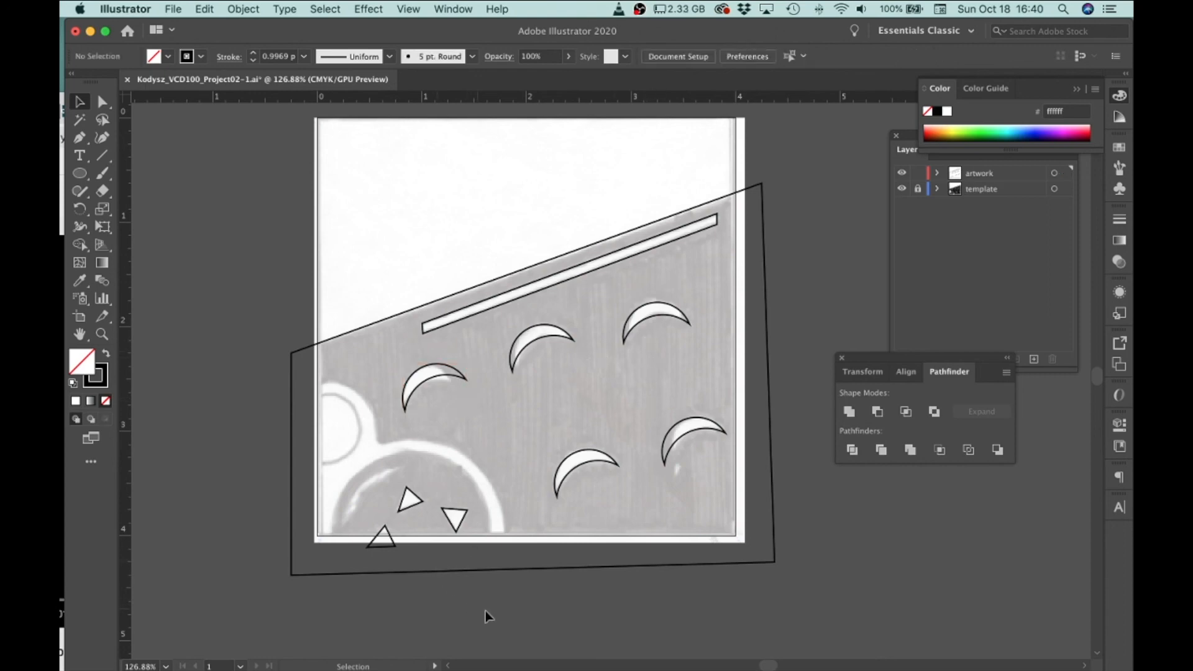
{"action": "left_click", "coordinate": [80, 174]}
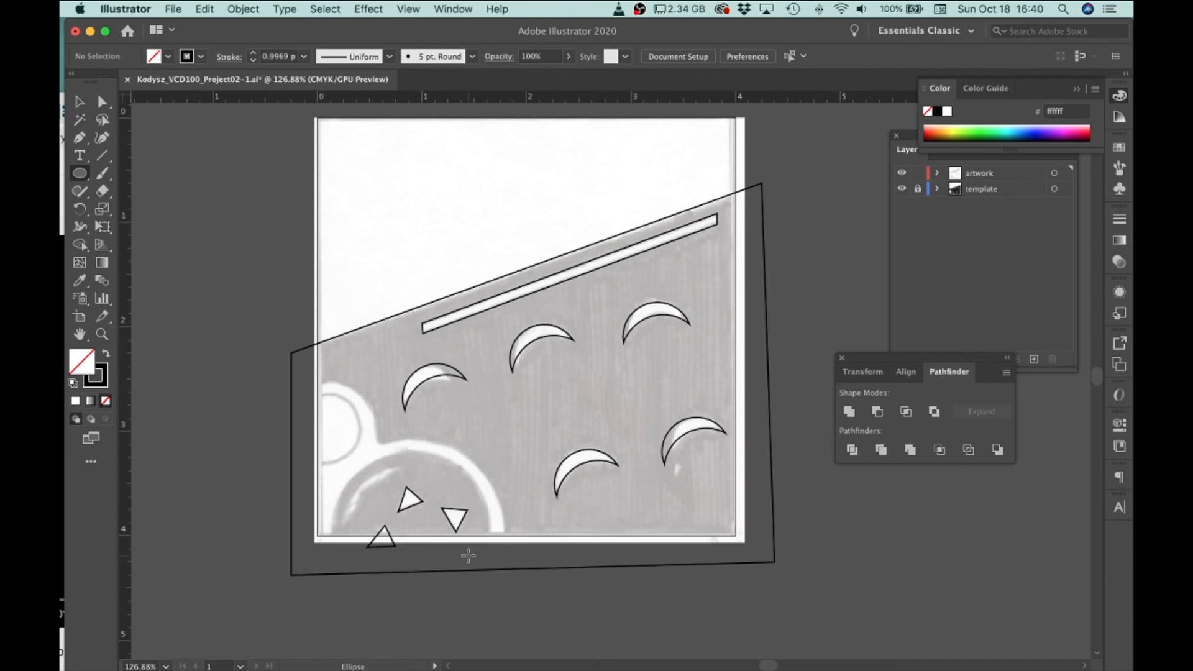
{"action": "left_click_drag", "start_coordinate": [474, 608], "coordinate": [290, 436]}
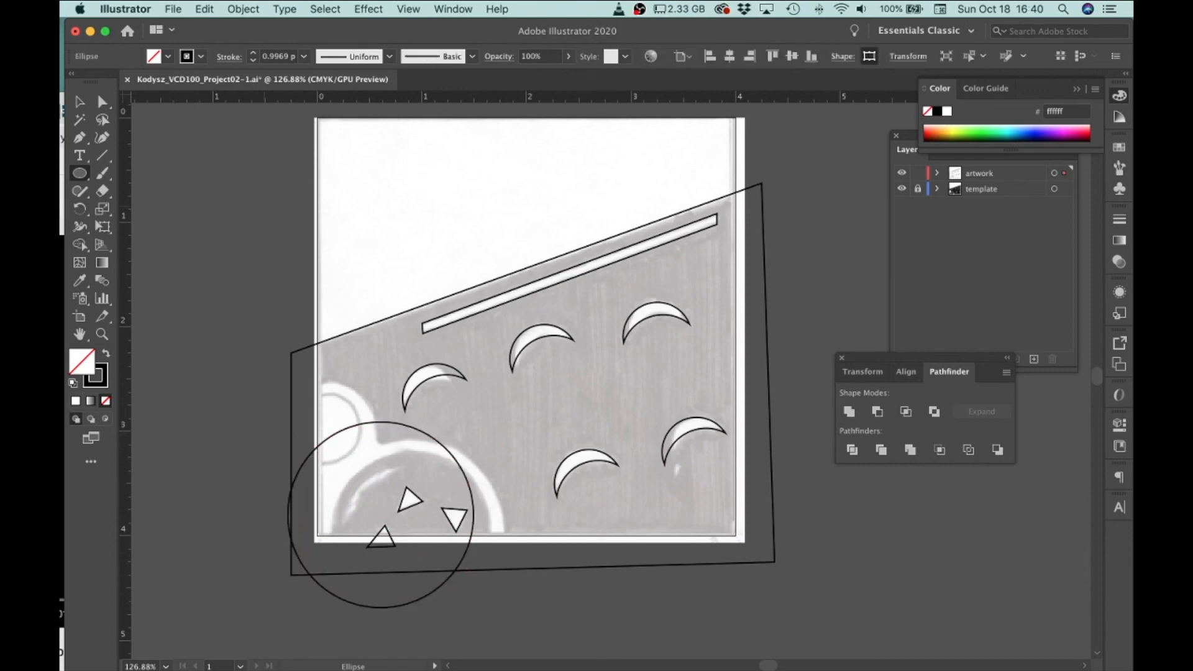
{"action": "left_click", "coordinate": [79, 101]}
{"action": "left_click_drag", "start_coordinate": [359, 446], "coordinate": [373, 452]}
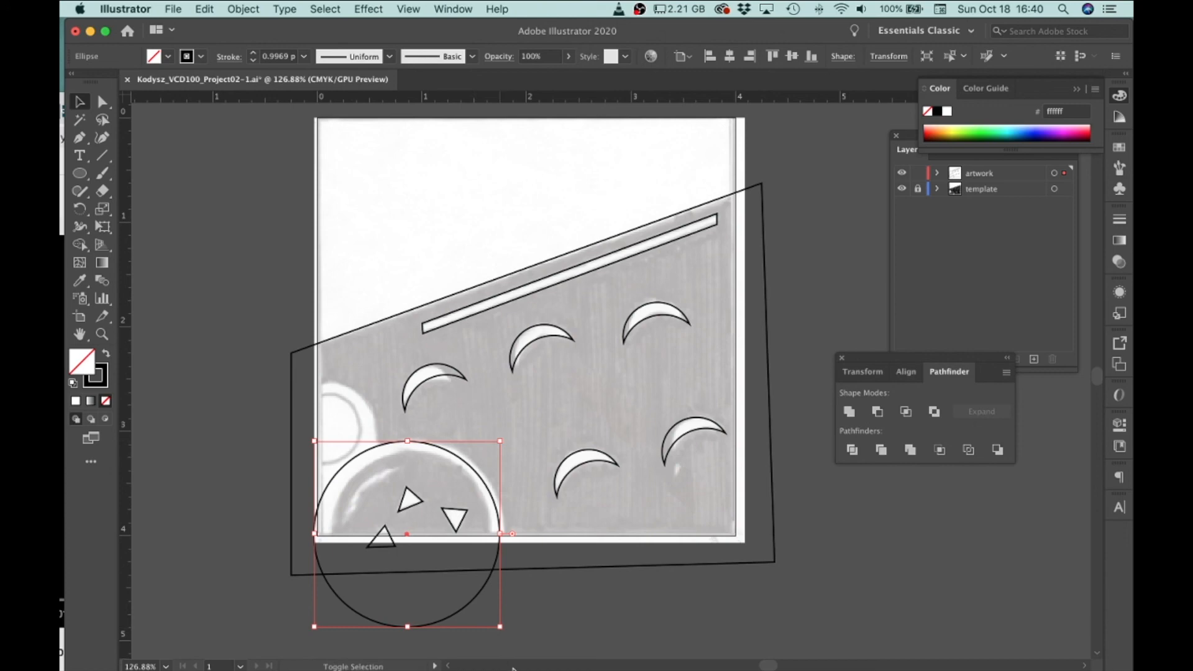
{"action": "left_click_drag", "start_coordinate": [502, 630], "coordinate": [508, 633]}
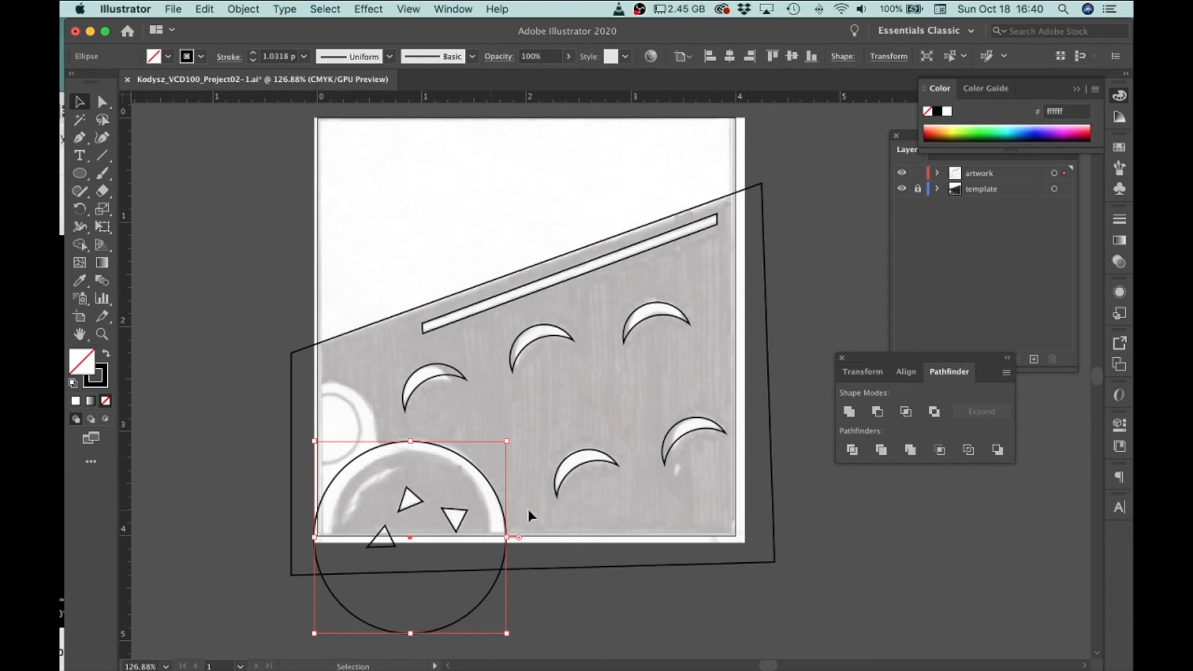
Step: Duplicate the large circle and scale the copy down to fit the outer edge of the sketch's smaller circle at the left margin
{"action": "left_click", "coordinate": [538, 466]}
{"action": "key", "text": "super+v"}
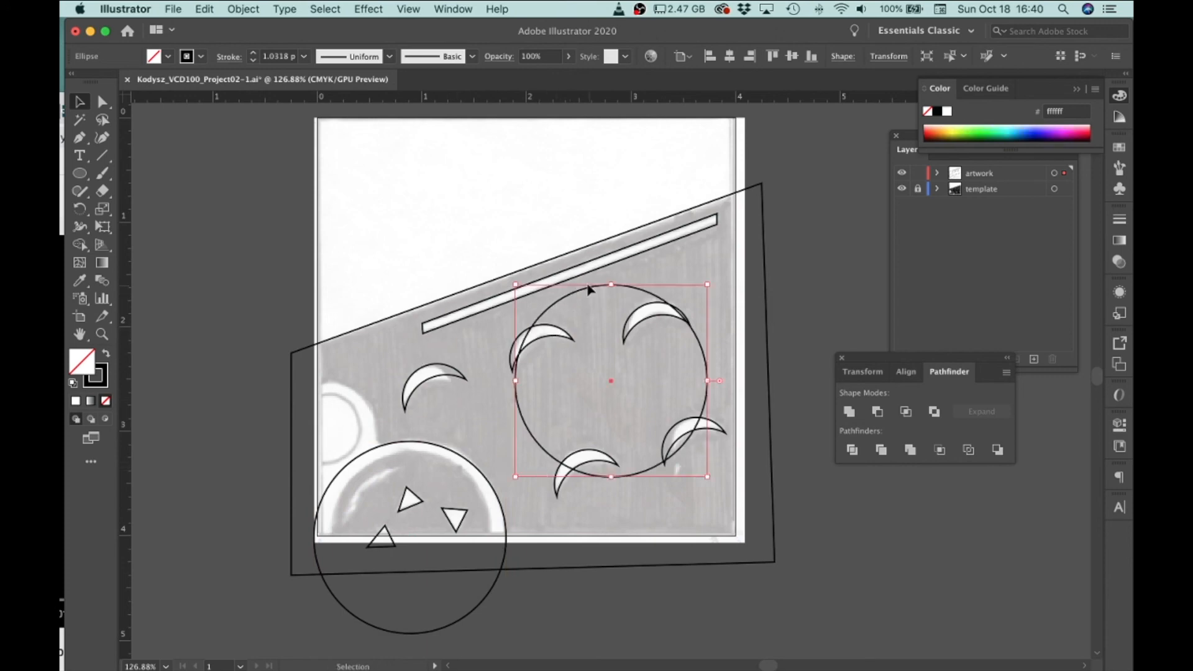
{"action": "left_click_drag", "start_coordinate": [588, 290], "coordinate": [267, 381]}
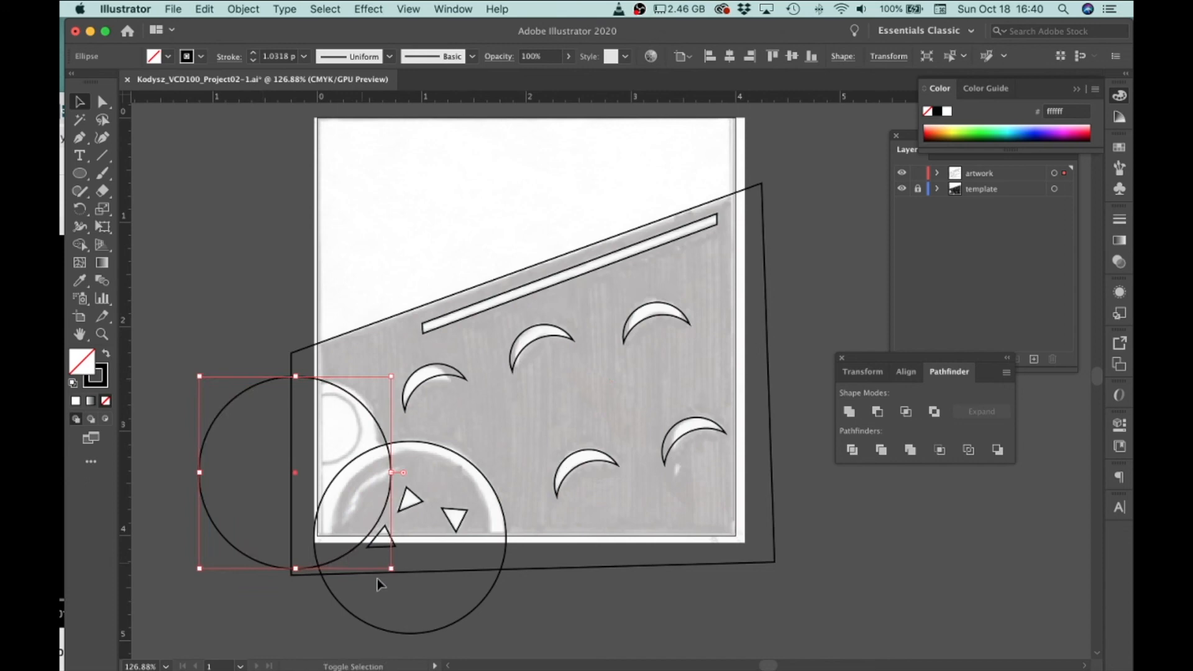
{"action": "left_click_drag", "start_coordinate": [390, 568], "coordinate": [367, 543]}
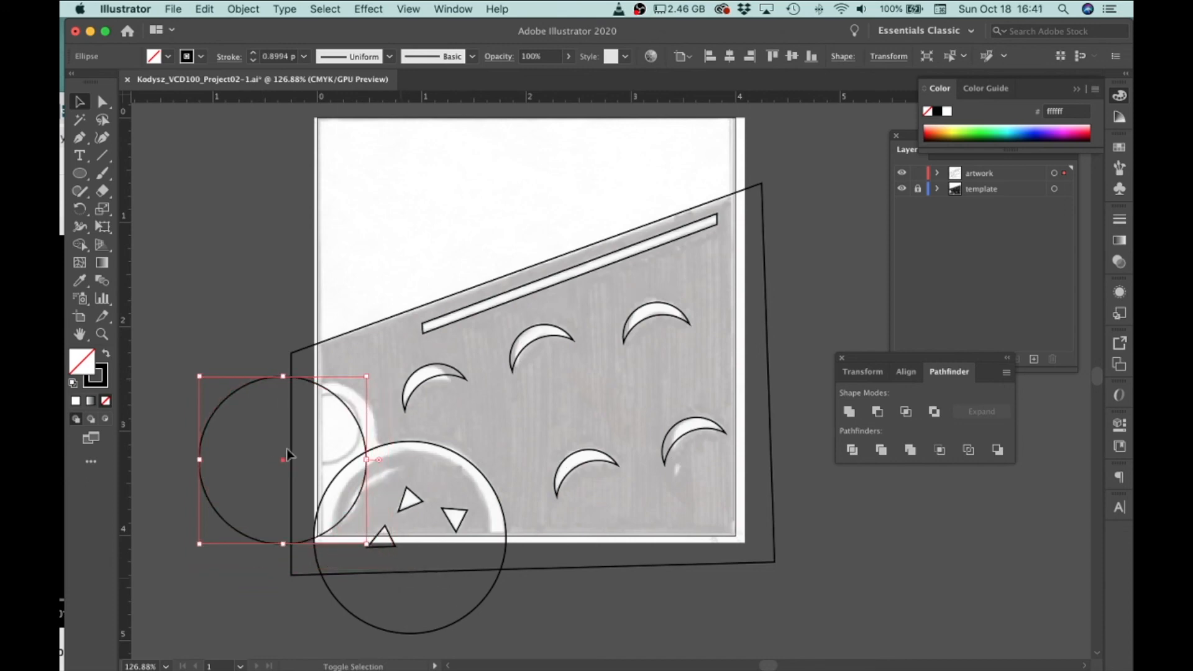
{"action": "mouse_move", "coordinate": [235, 403]}
{"action": "left_mouse_down"}
{"action": "mouse_move", "coordinate": [252, 403]}
{"action": "mouse_move", "coordinate": [241, 401]}
{"action": "left_mouse_up"}
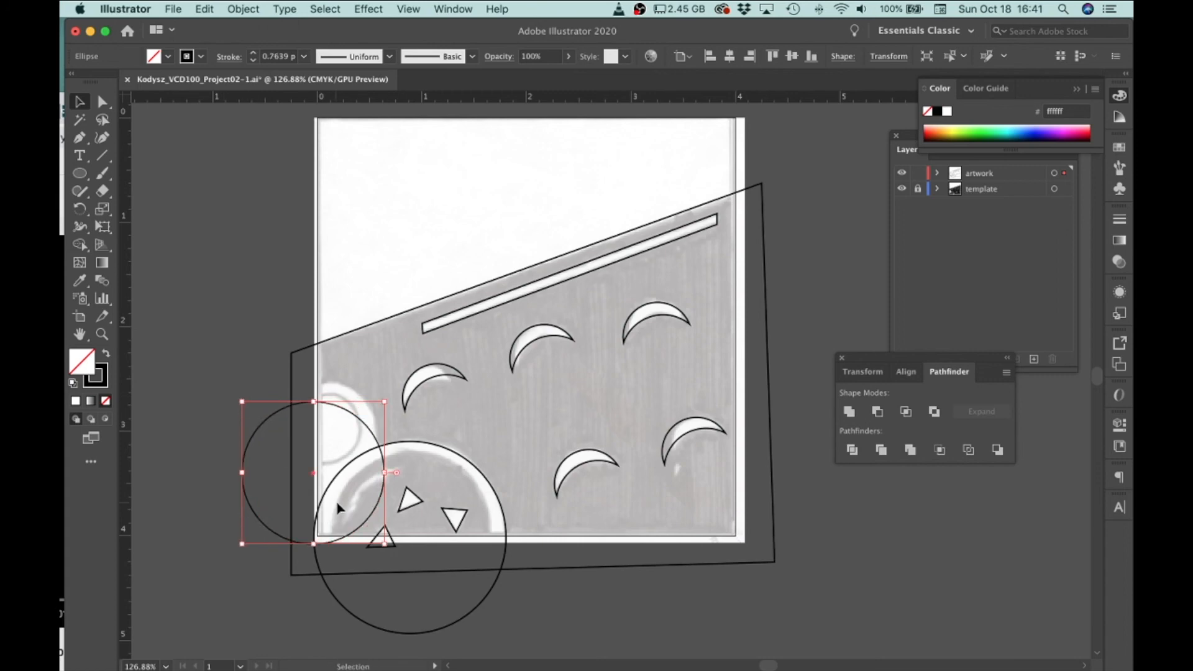
{"action": "left_click_drag", "start_coordinate": [363, 524], "coordinate": [357, 498]}
{"action": "left_click_drag", "start_coordinate": [236, 376], "coordinate": [270, 417]}
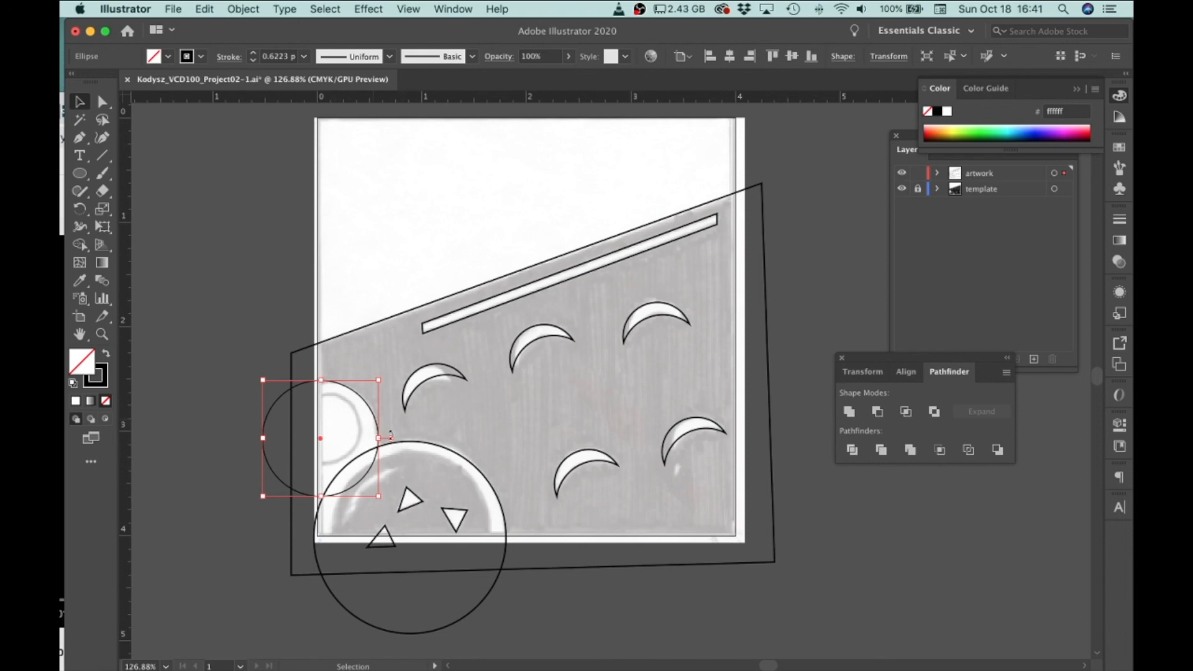
Step: Merge the smaller outer circle and the large outer circle into one shape with Pathfinder Unite
{"action": "left_click", "coordinate": [430, 446], "text": "shift"}
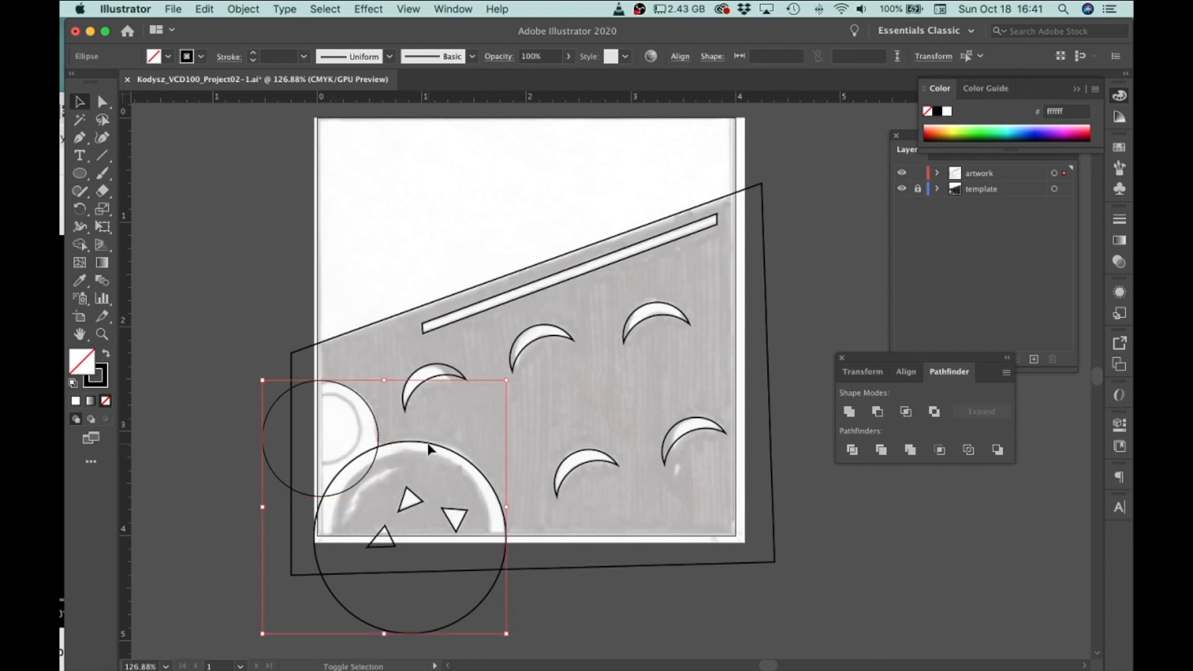
{"action": "left_click", "coordinate": [849, 413]}
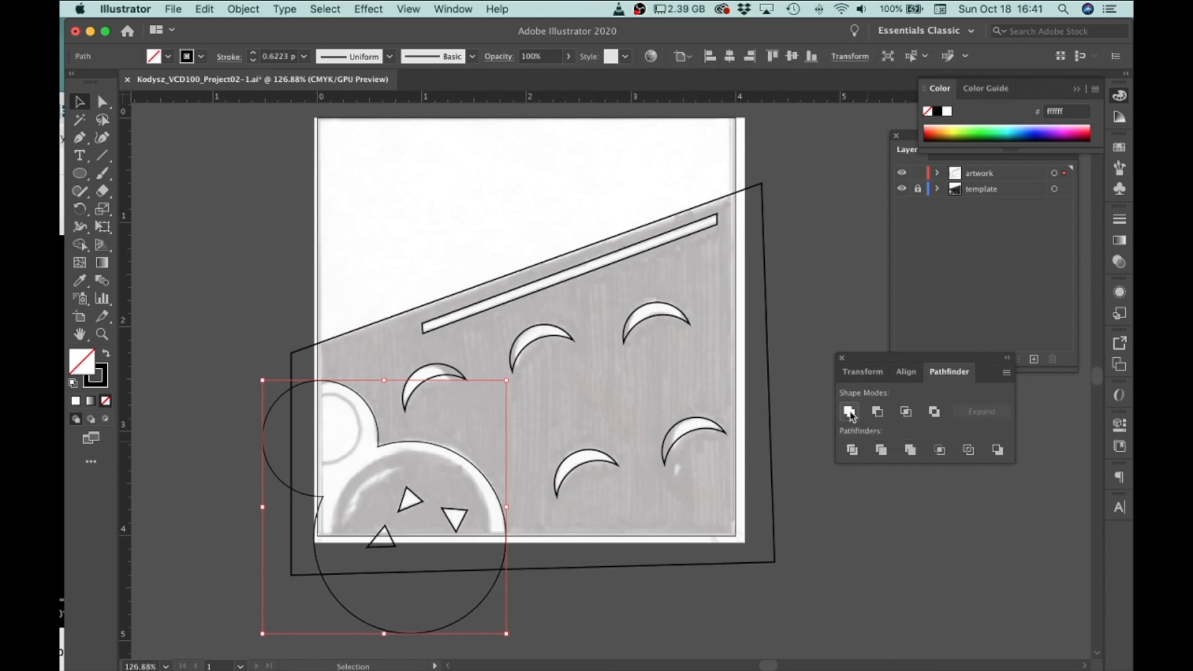
{"action": "left_click", "coordinate": [712, 584]}
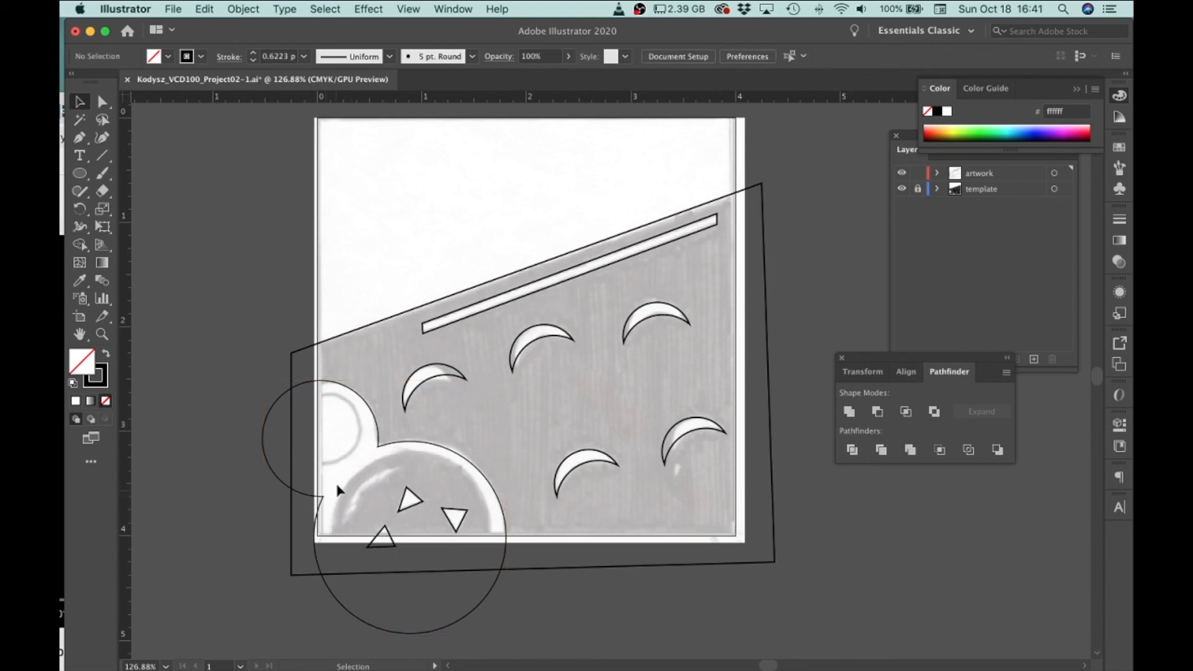
Step: Draw an ellipse over the gap where the merged circles meet beside the artboard's lower left corner
{"action": "left_click_drag", "start_coordinate": [318, 505], "coordinate": [550, 546]}
{"action": "left_click_drag", "start_coordinate": [332, 539], "coordinate": [366, 484]}
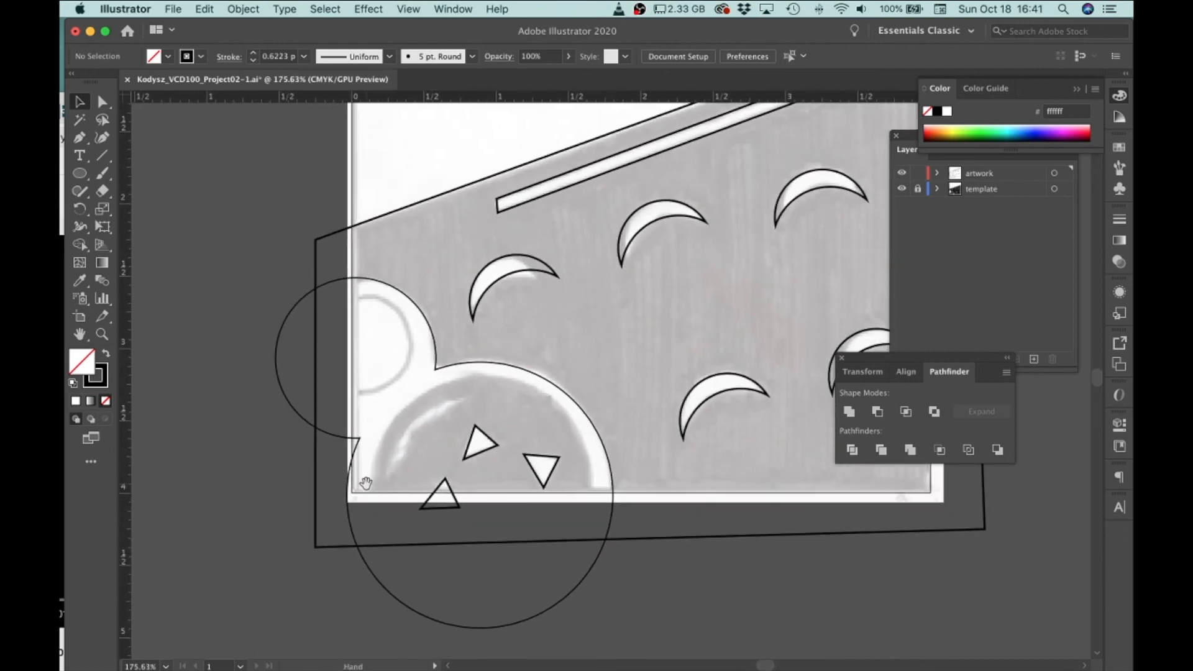
{"action": "left_click", "coordinate": [80, 173]}
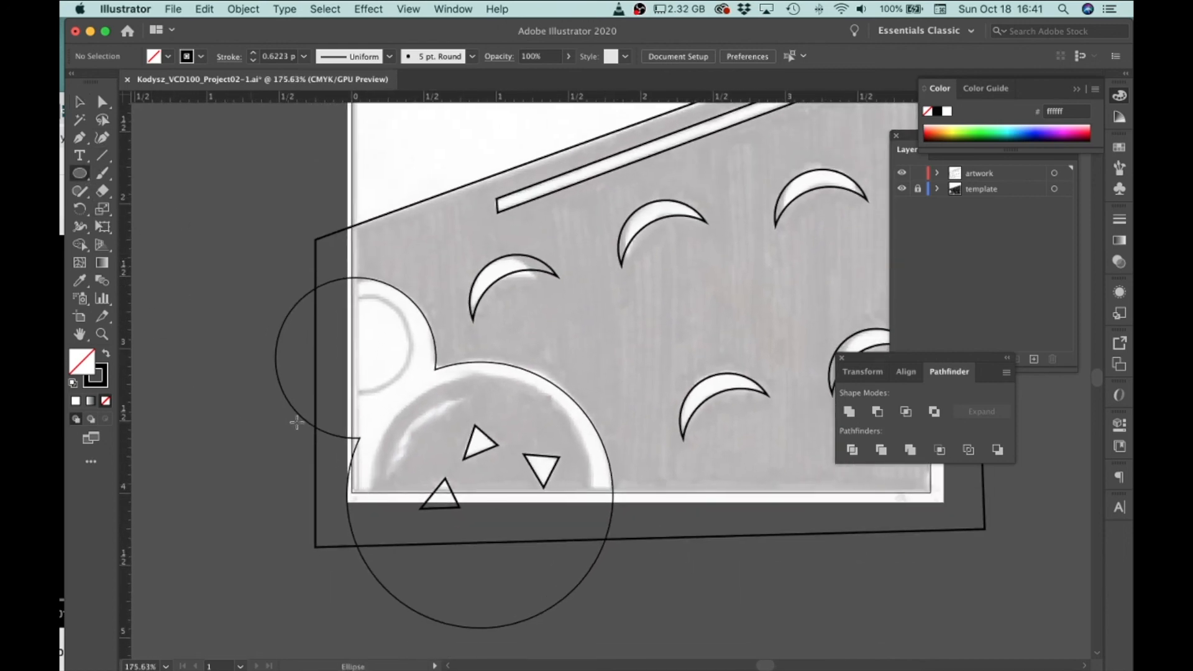
{"action": "left_click_drag", "start_coordinate": [219, 390], "coordinate": [393, 538]}
{"action": "key", "text": "v"}
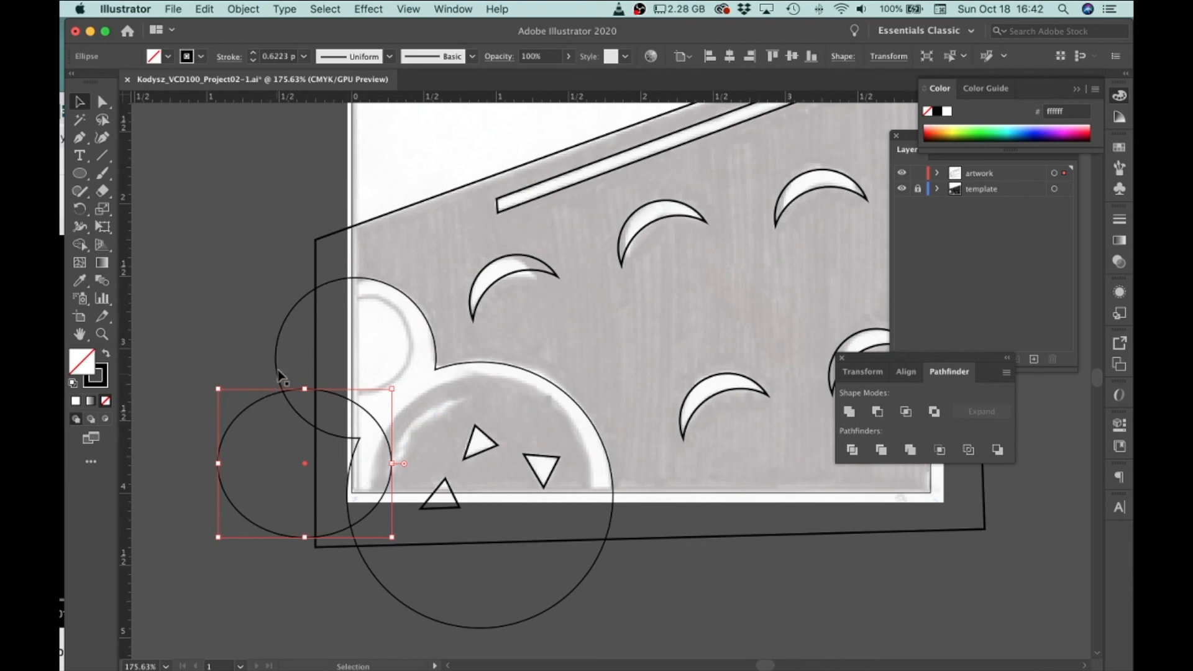
Step: Unite the new ellipse with the merged circle shape to form a single cloud-like outline
{"action": "left_click", "coordinate": [296, 301], "text": "shift"}
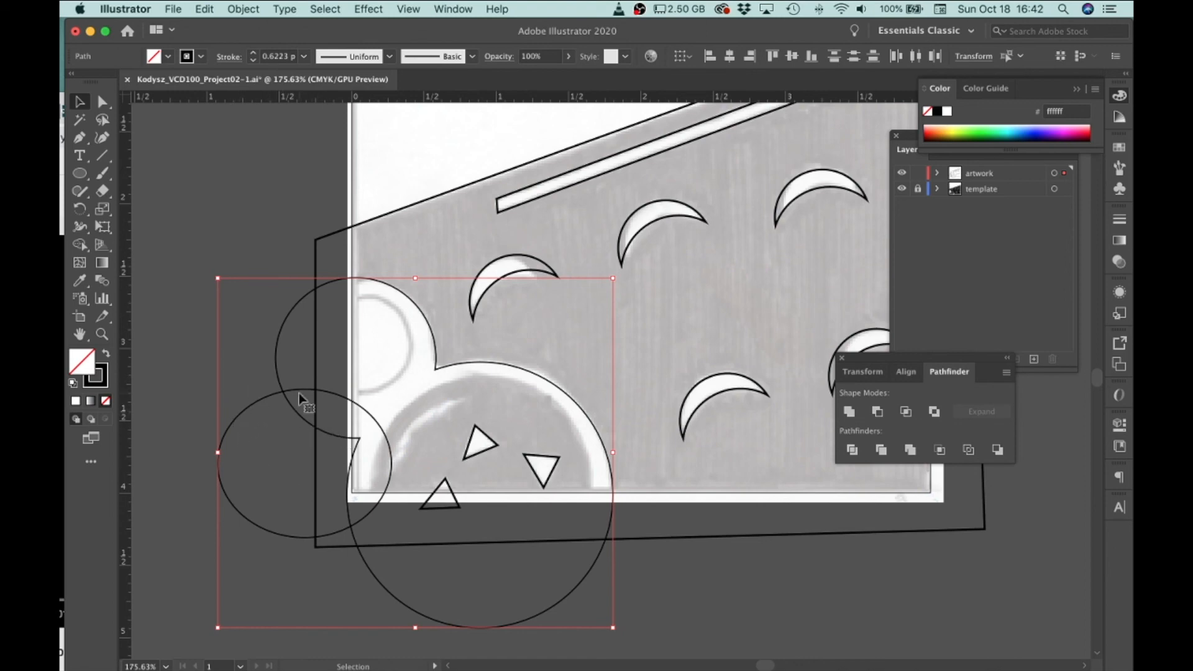
{"action": "left_click", "coordinate": [850, 412]}
{"action": "left_click_drag", "start_coordinate": [724, 554], "coordinate": [639, 528]}
{"action": "left_click", "coordinate": [644, 547]}
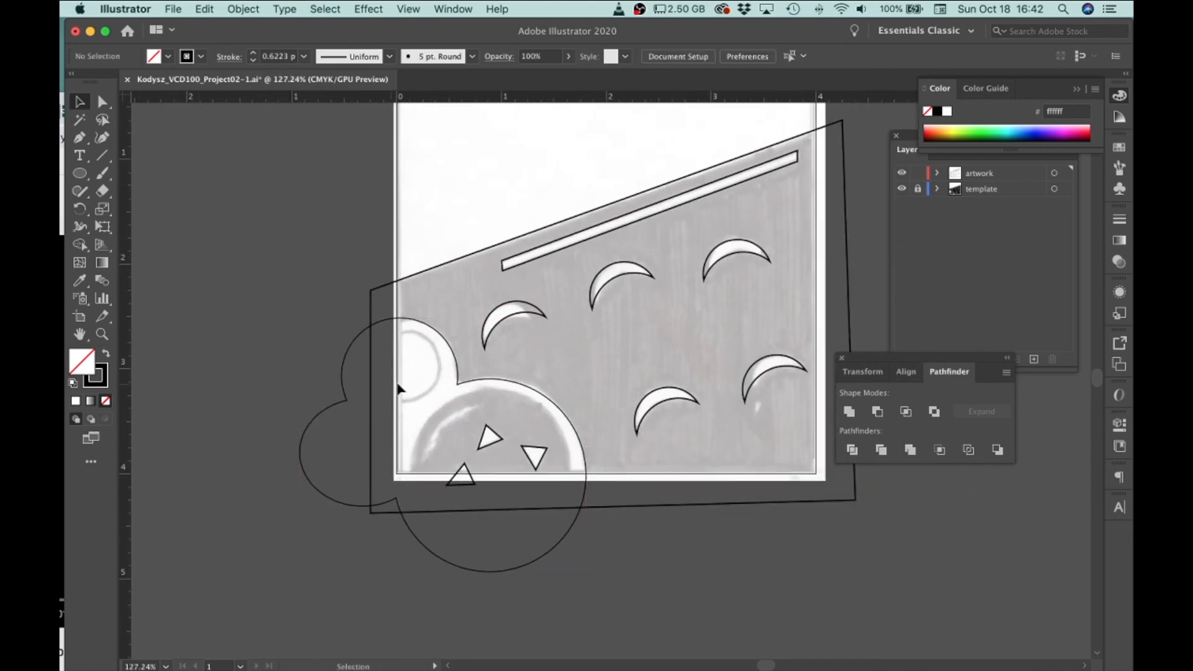
Step: Draw a circle inside the large lobe and adjust it to the sketch's inner circle edge
{"action": "left_click", "coordinate": [79, 173]}
{"action": "left_click_drag", "start_coordinate": [493, 465], "coordinate": [552, 538]}
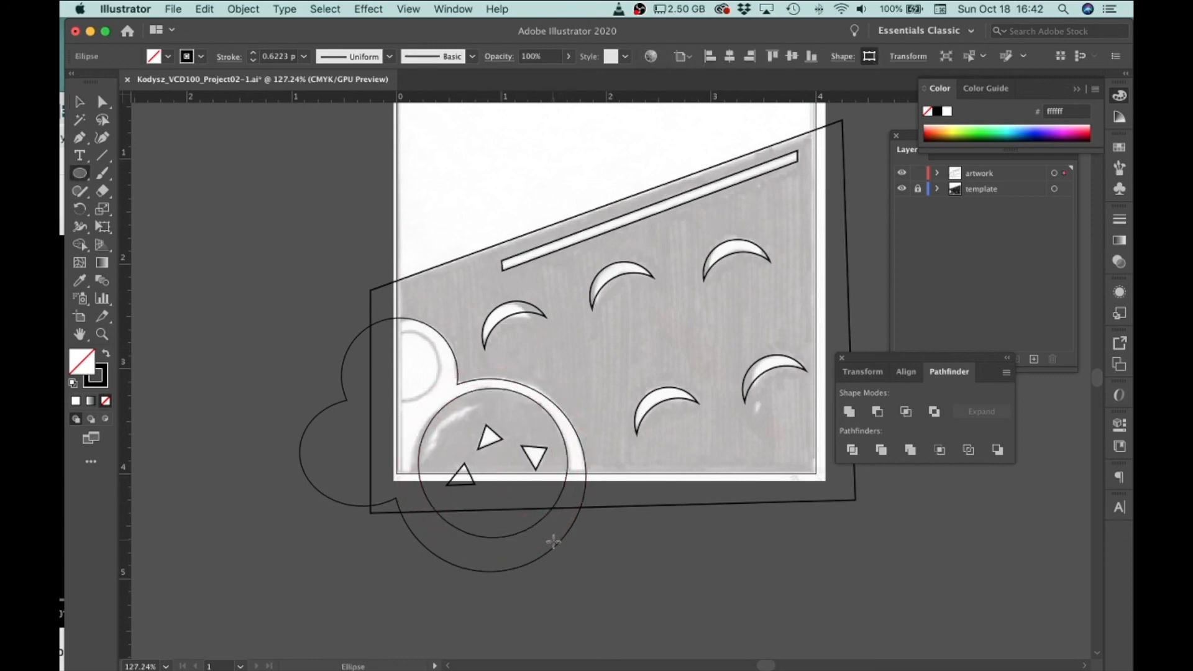
{"action": "left_click", "coordinate": [79, 101]}
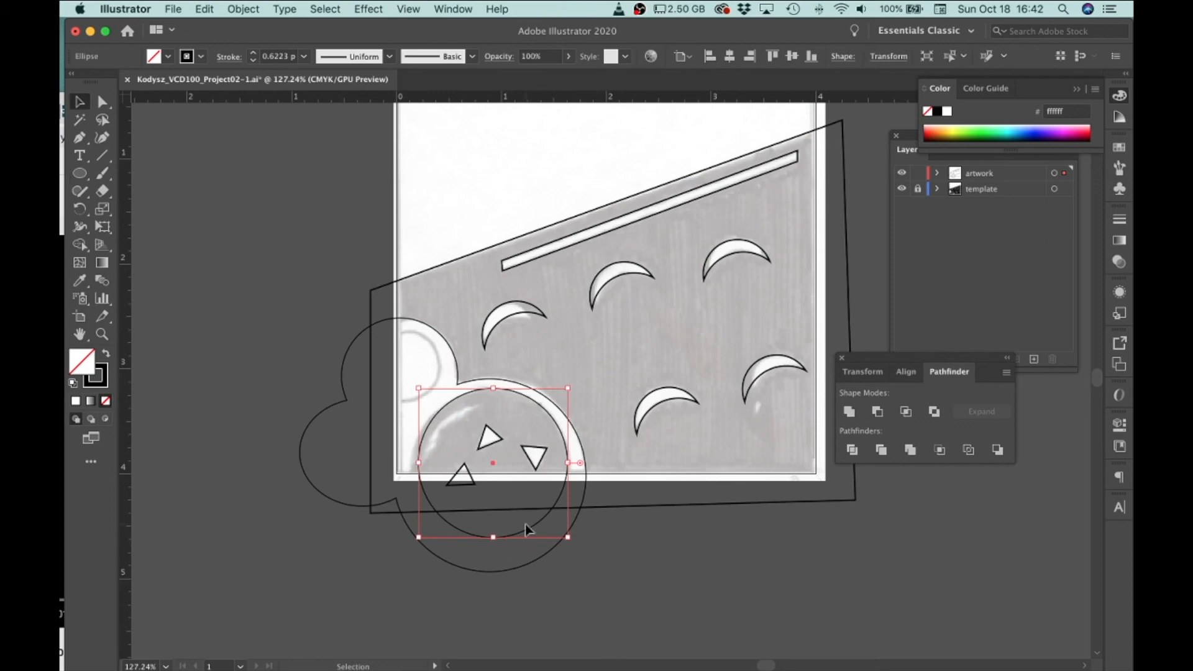
{"action": "left_click_drag", "start_coordinate": [525, 529], "coordinate": [568, 545]}
{"action": "key", "text": "a"}
{"action": "key", "text": "v"}
Step: Paste a copy of the inner circle and scale it down over the small sketched inner circle at the left margin
{"action": "key", "text": "super+v"}
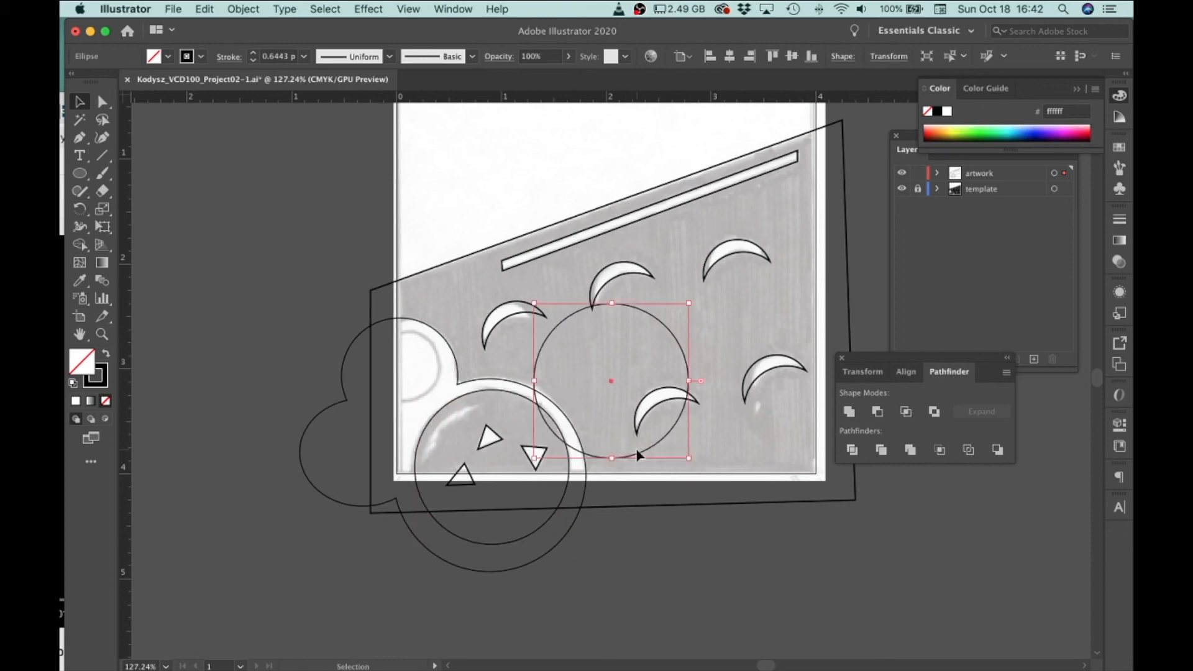
{"action": "left_click", "coordinate": [586, 463], "text": "shift"}
{"action": "left_click", "coordinate": [638, 456]}
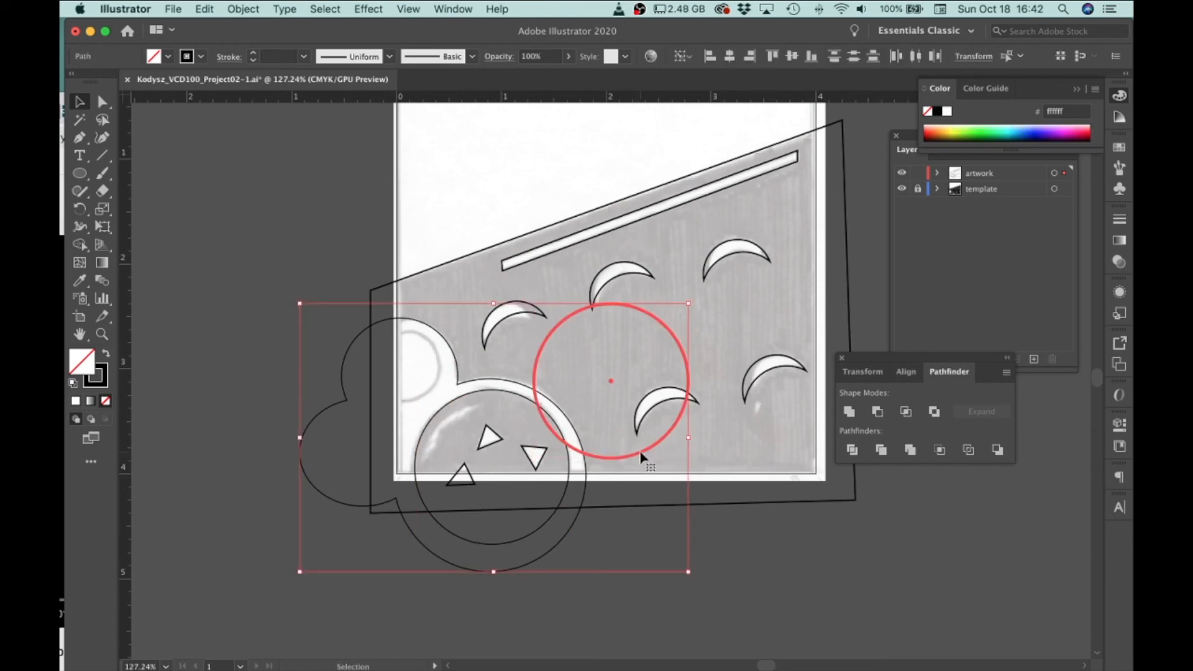
{"action": "left_click", "coordinate": [737, 525]}
{"action": "mouse_move", "coordinate": [648, 454]}
{"action": "left_mouse_down"}
{"action": "mouse_move", "coordinate": [429, 477]}
{"action": "mouse_move", "coordinate": [475, 472]}
{"action": "mouse_move", "coordinate": [413, 428]}
{"action": "mouse_move", "coordinate": [416, 416]}
{"action": "left_mouse_up"}
{"action": "left_click", "coordinate": [417, 411], "text": "shift"}
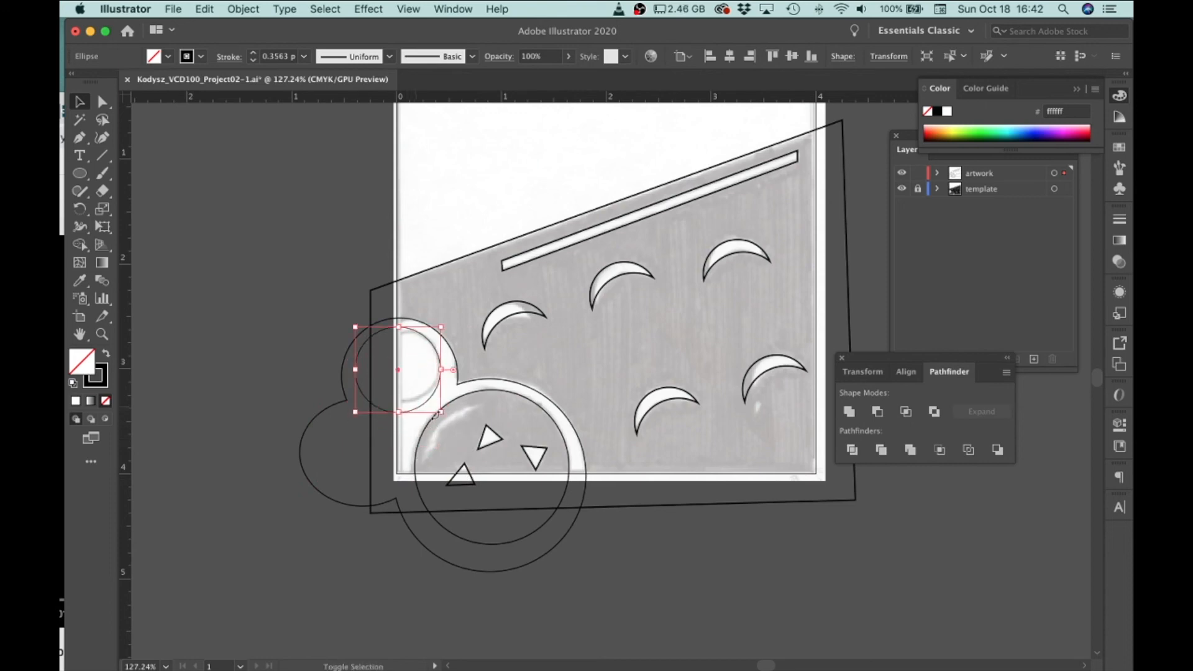
{"action": "mouse_move", "coordinate": [441, 412]}
{"action": "left_mouse_down"}
{"action": "mouse_move", "coordinate": [418, 399]}
{"action": "mouse_move", "coordinate": [442, 408]}
{"action": "left_mouse_up"}
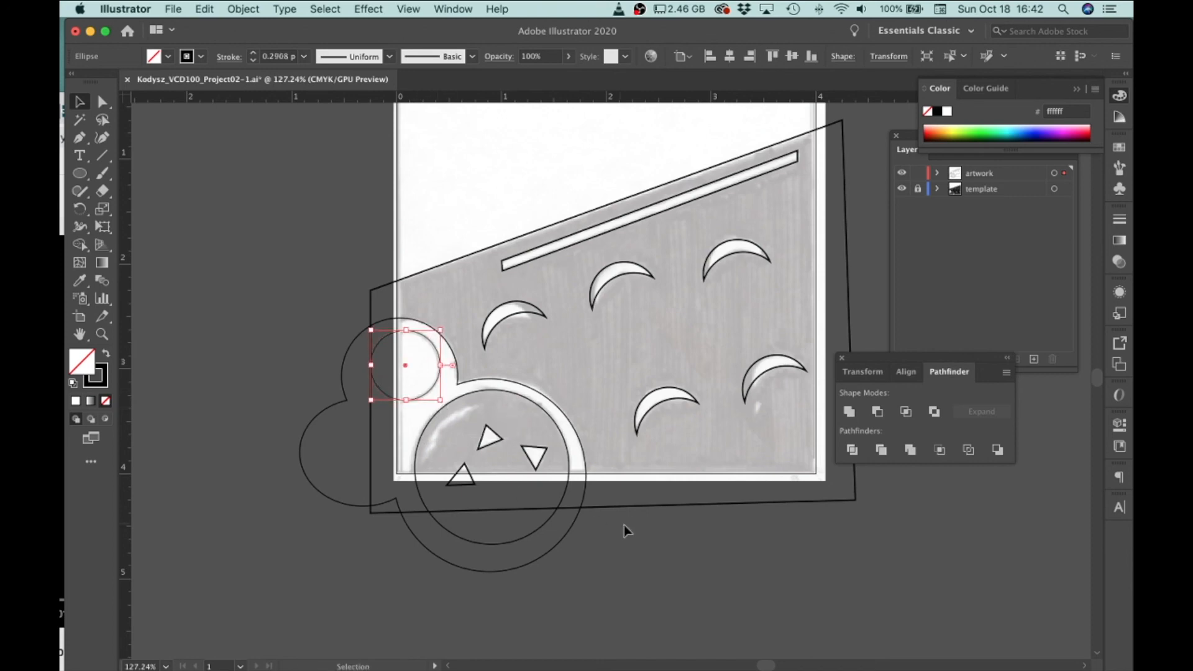
{"action": "left_click", "coordinate": [653, 548]}
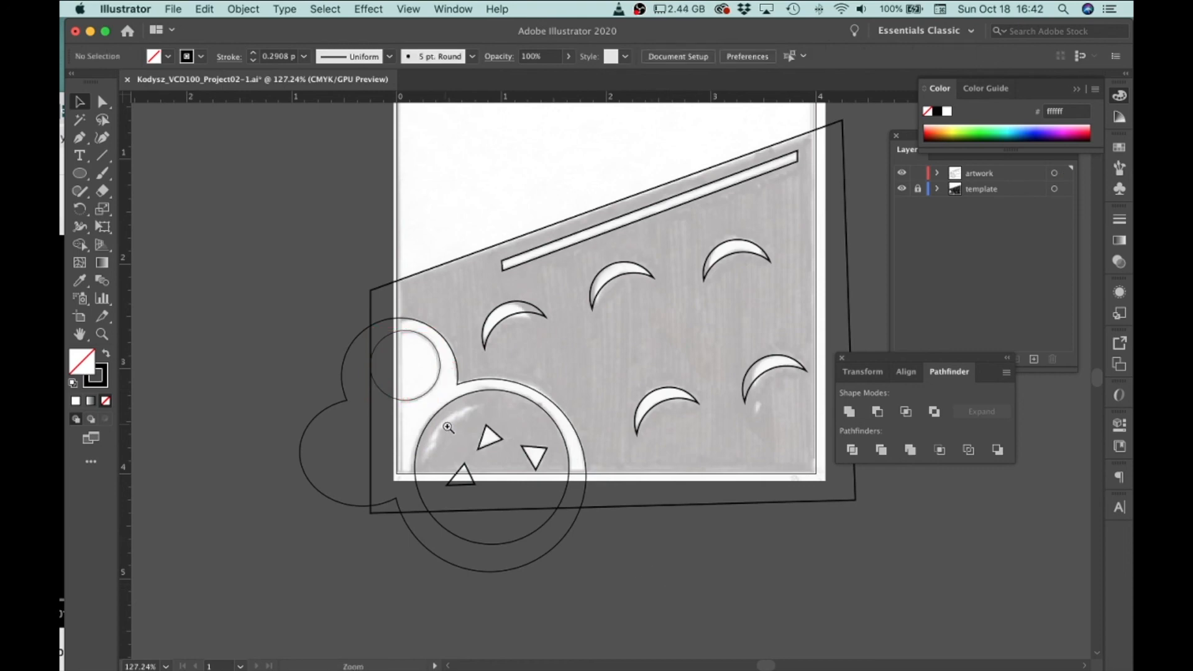
Step: Duplicate the large inner circle in place and shrink the copy to follow the outer edge of the sketched highlight
{"action": "scroll", "coordinate": [474, 412], "scroll_direction": "up", "scroll_amount": 3}
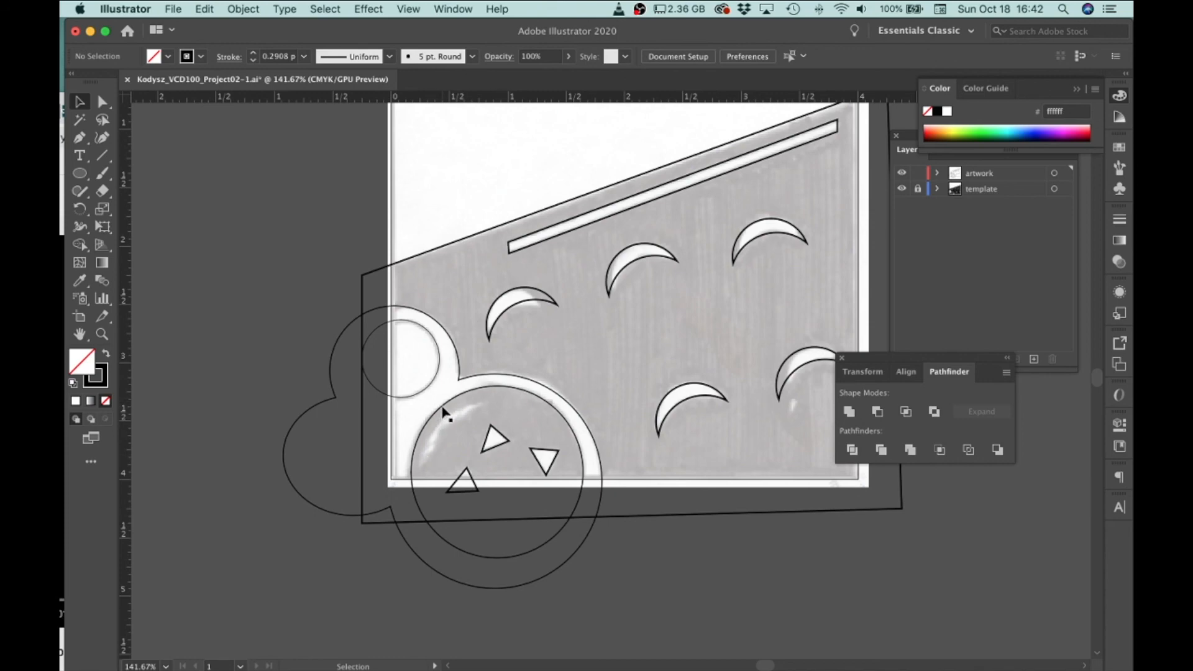
{"action": "left_click", "coordinate": [443, 410]}
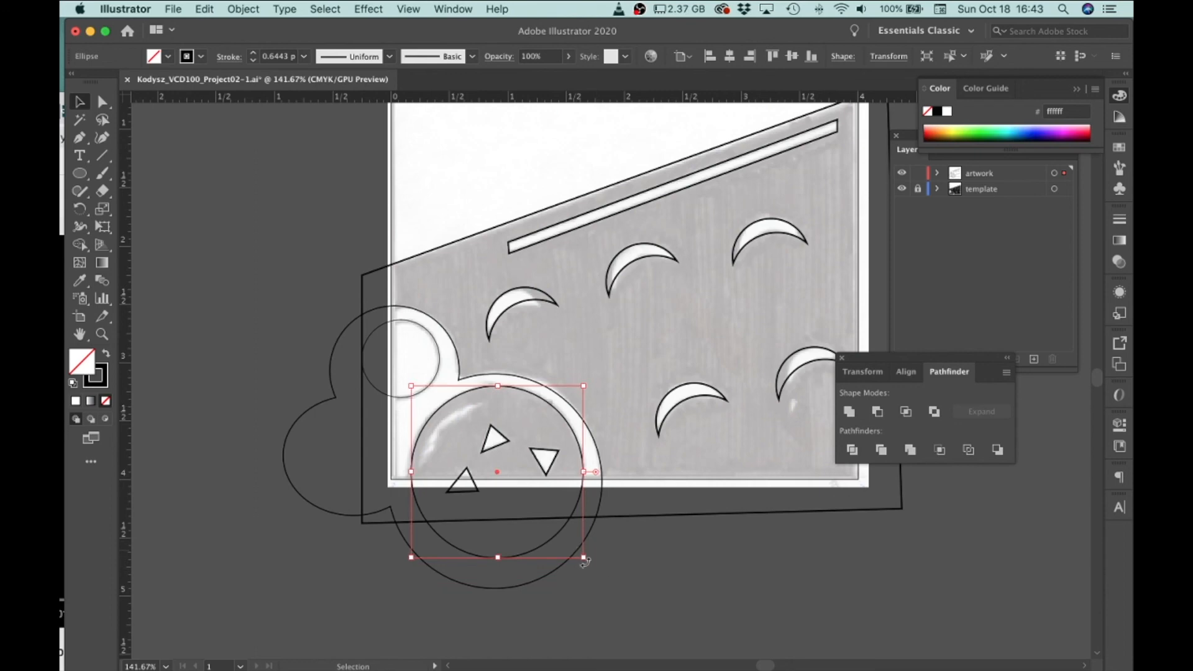
{"action": "left_click_drag", "start_coordinate": [582, 558], "coordinate": [546, 503]}
Step: Paste another copy of the circle, enlarge it and position it along the inner edge of the sketched highlight
{"action": "key", "text": "super+v"}
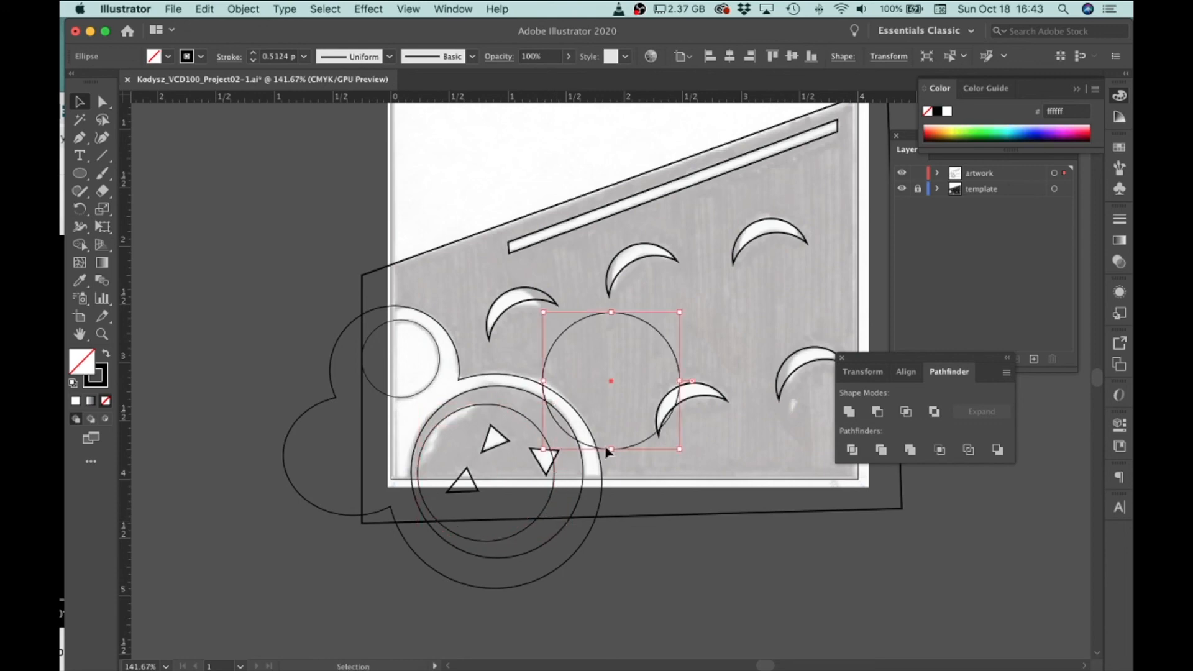
{"action": "mouse_move", "coordinate": [639, 445]}
{"action": "left_mouse_down"}
{"action": "mouse_move", "coordinate": [509, 555]}
{"action": "mouse_move", "coordinate": [637, 579]}
{"action": "mouse_move", "coordinate": [667, 603]}
{"action": "left_mouse_up"}
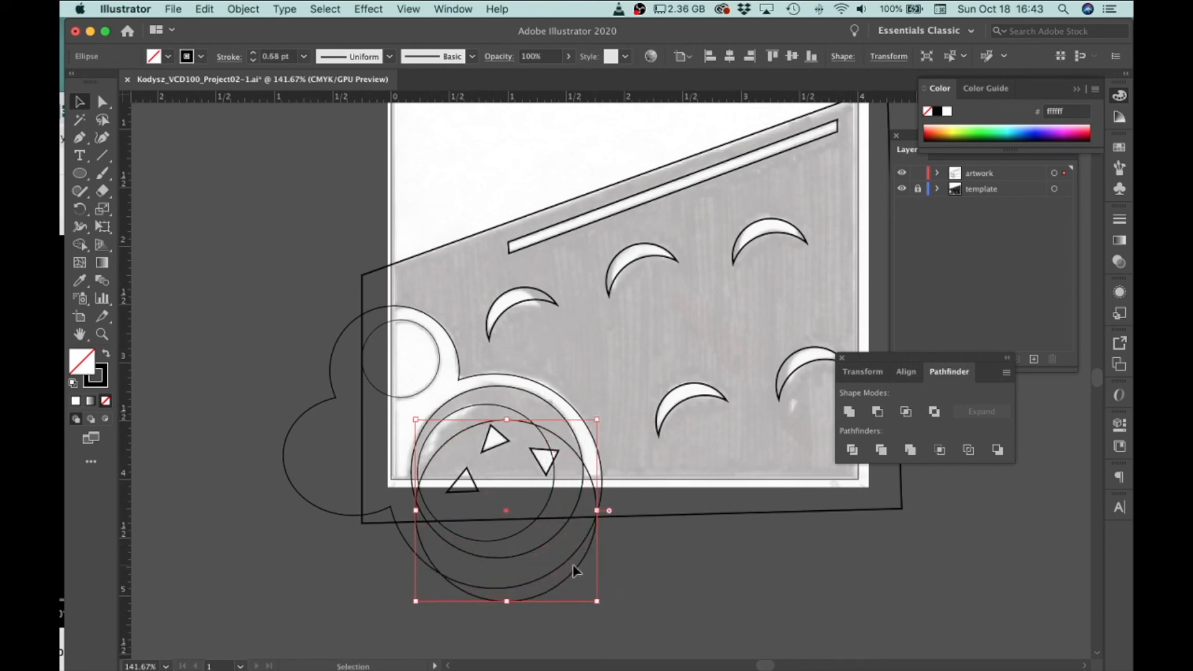
{"action": "left_click_drag", "start_coordinate": [572, 575], "coordinate": [572, 561]}
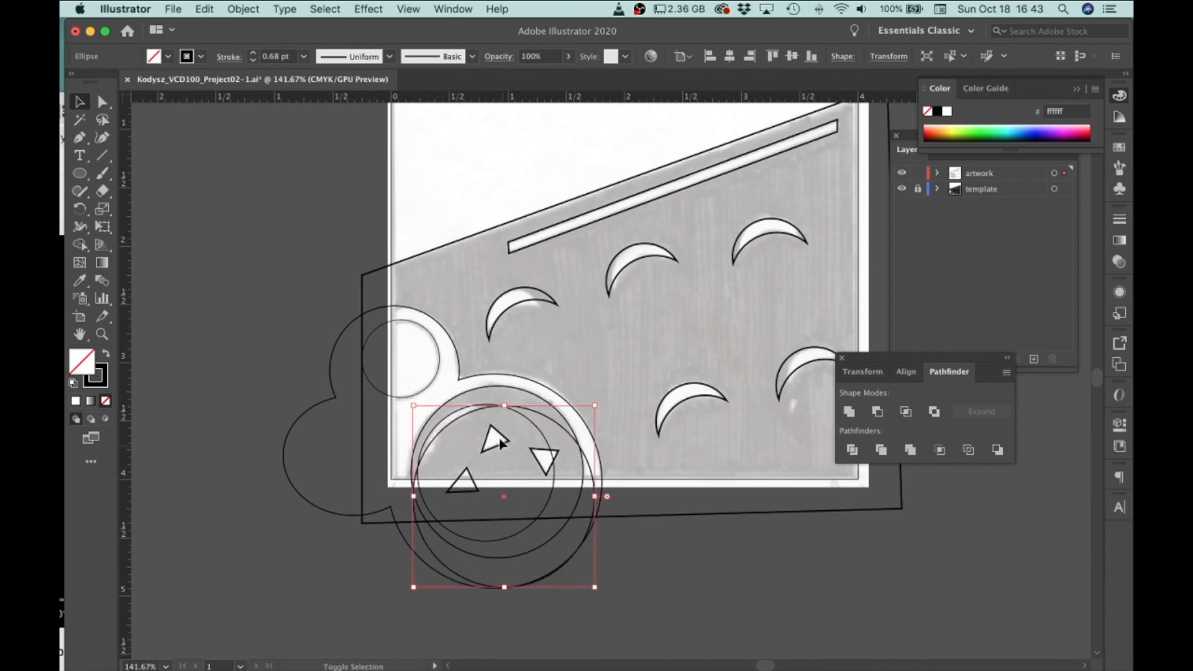
Step: Subtract the enlarged circle from the highlight circle with Pathfinder Minus Front to leave a thin crescent highlight
{"action": "left_click", "coordinate": [452, 420], "text": "shift"}
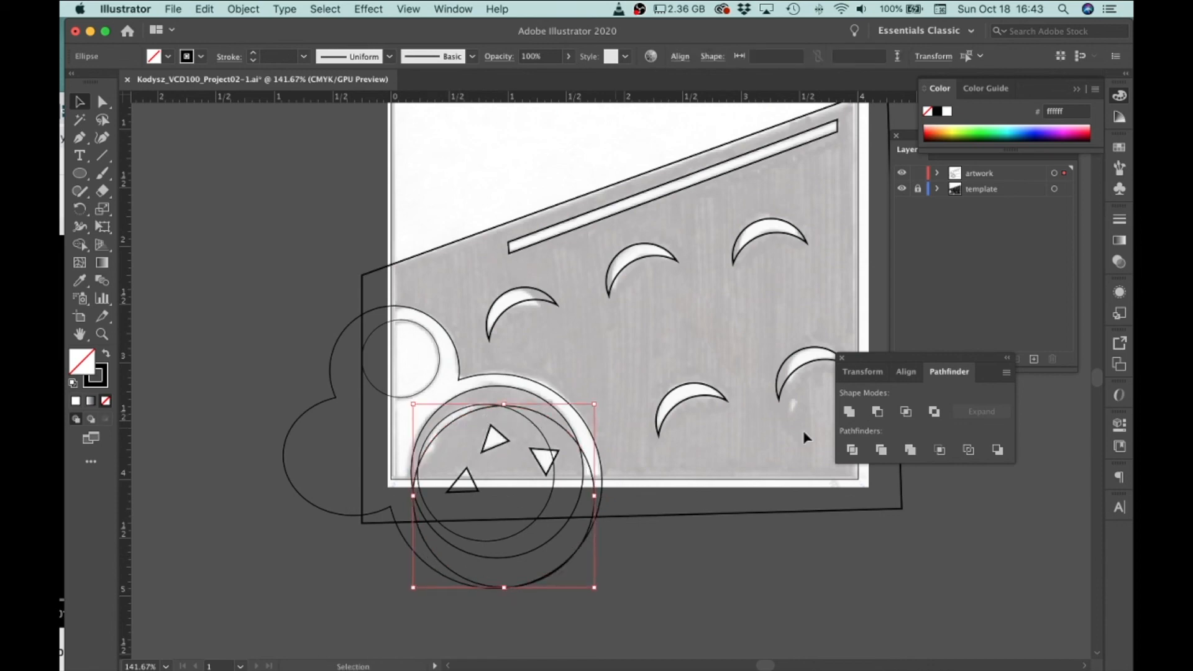
{"action": "left_click", "coordinate": [881, 412]}
{"action": "left_click", "coordinate": [804, 589]}
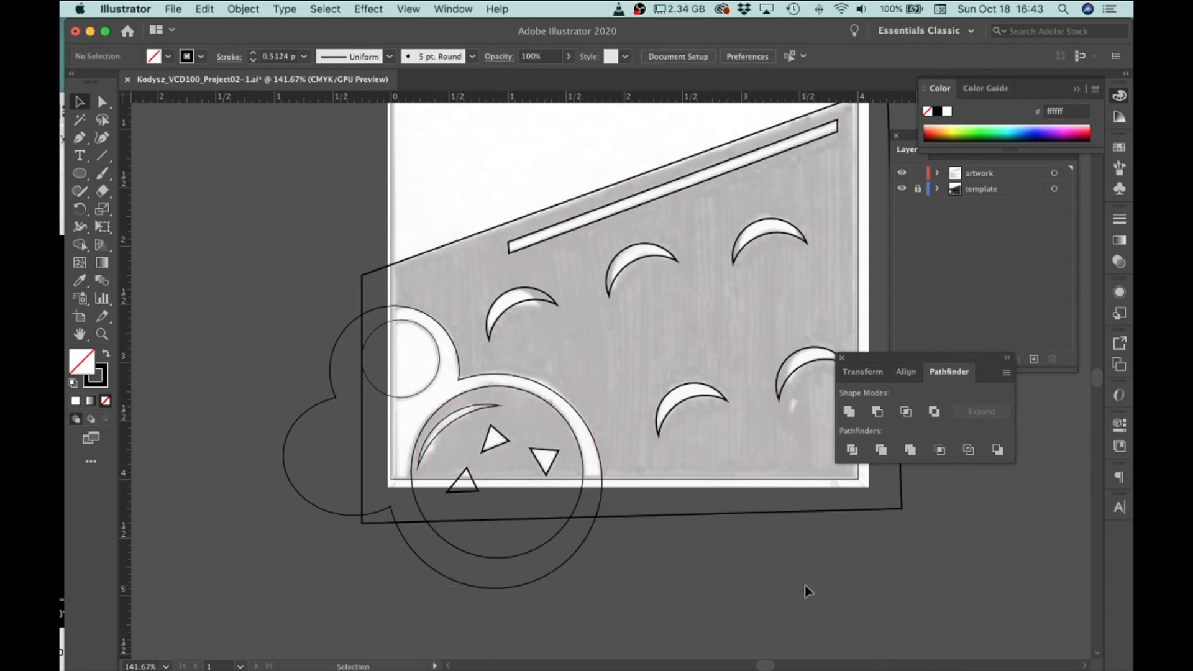
{"action": "scroll", "coordinate": [737, 514], "scroll_direction": "down", "scroll_amount": 2}
{"action": "left_click_drag", "start_coordinate": [717, 496], "coordinate": [616, 506]}
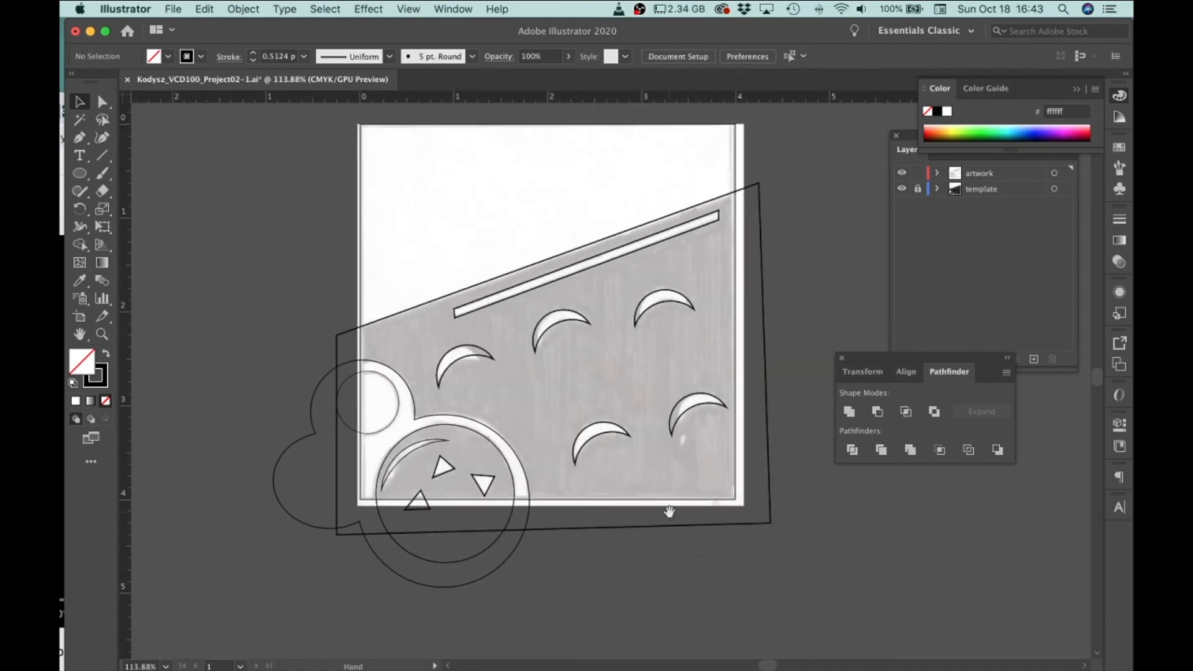